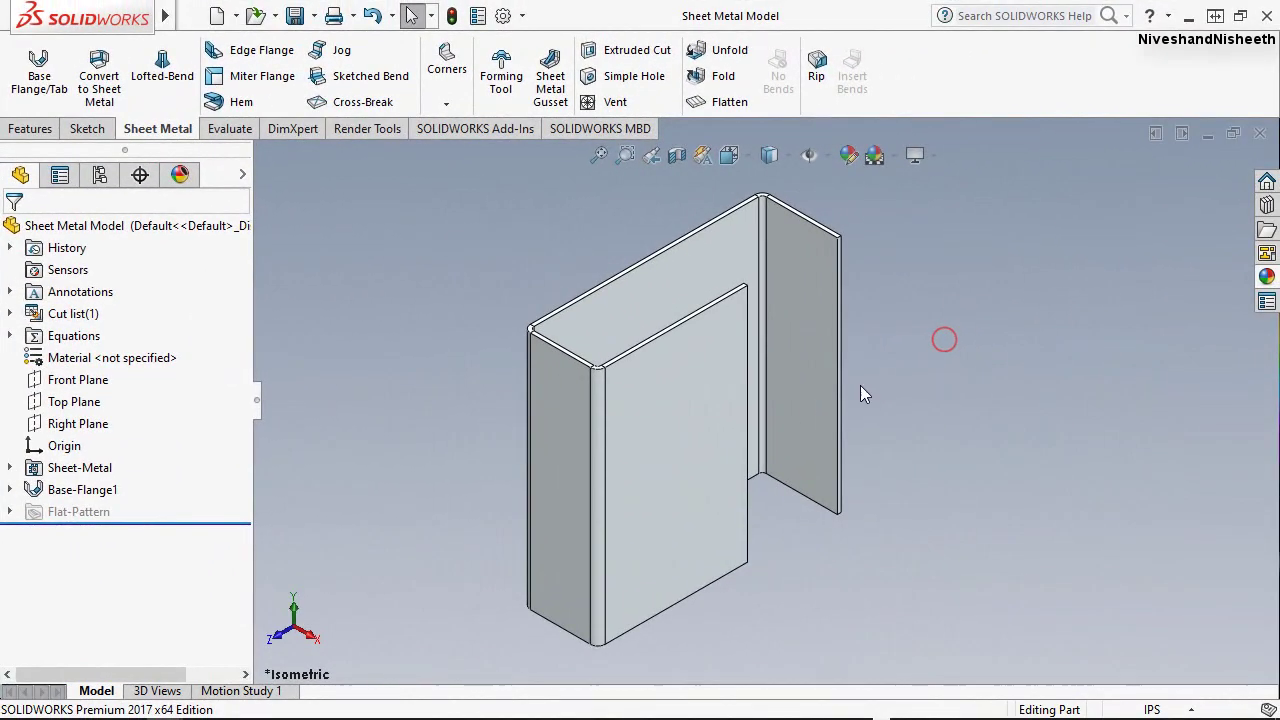
Step: Orbit the U-shaped Sheet Metal Model channel to inspect it
middle_click_drag(943, 340, 568, 580)
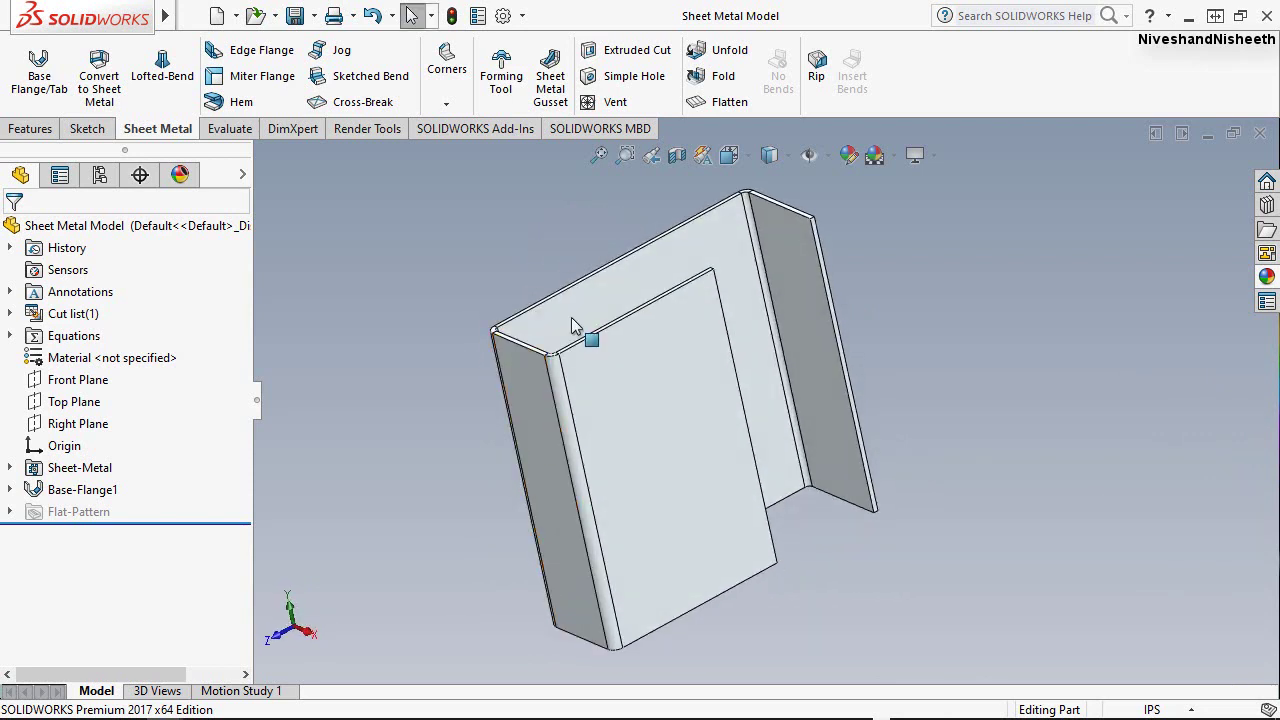
Step: Expand Base-Flange1 and open its Sketch1 for editing
left_click(651, 156)
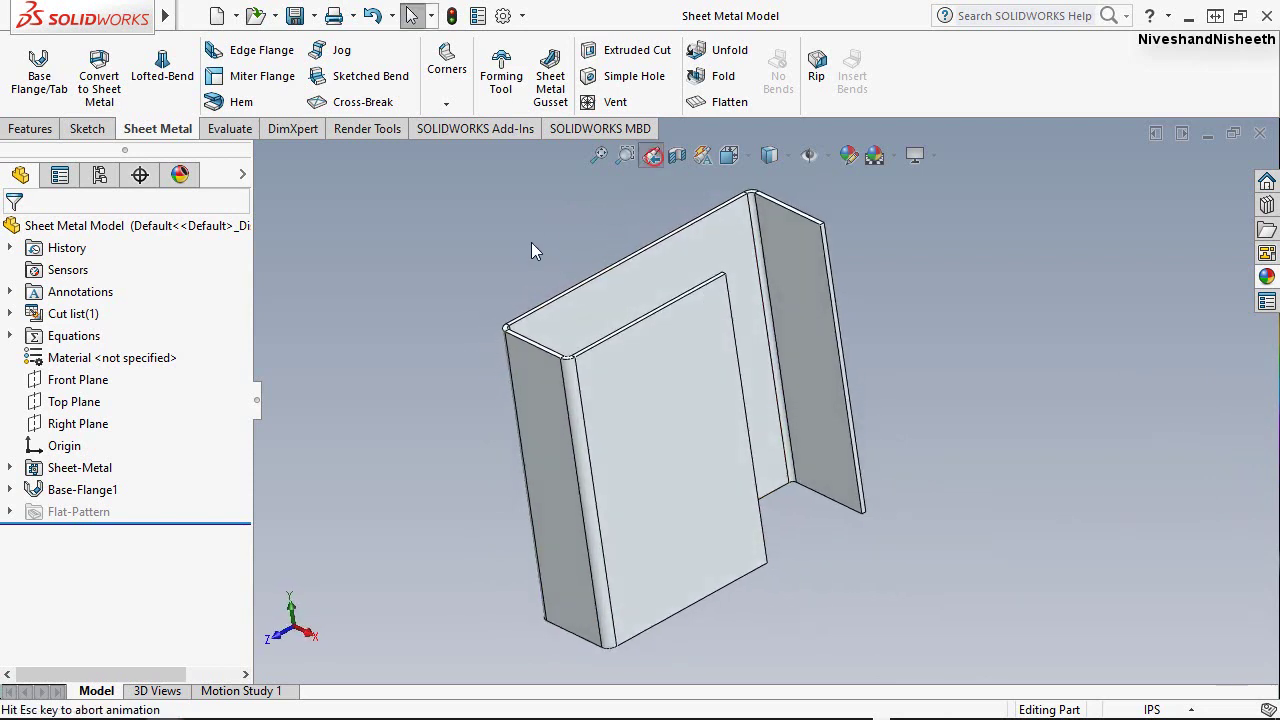
left_click(522, 245)
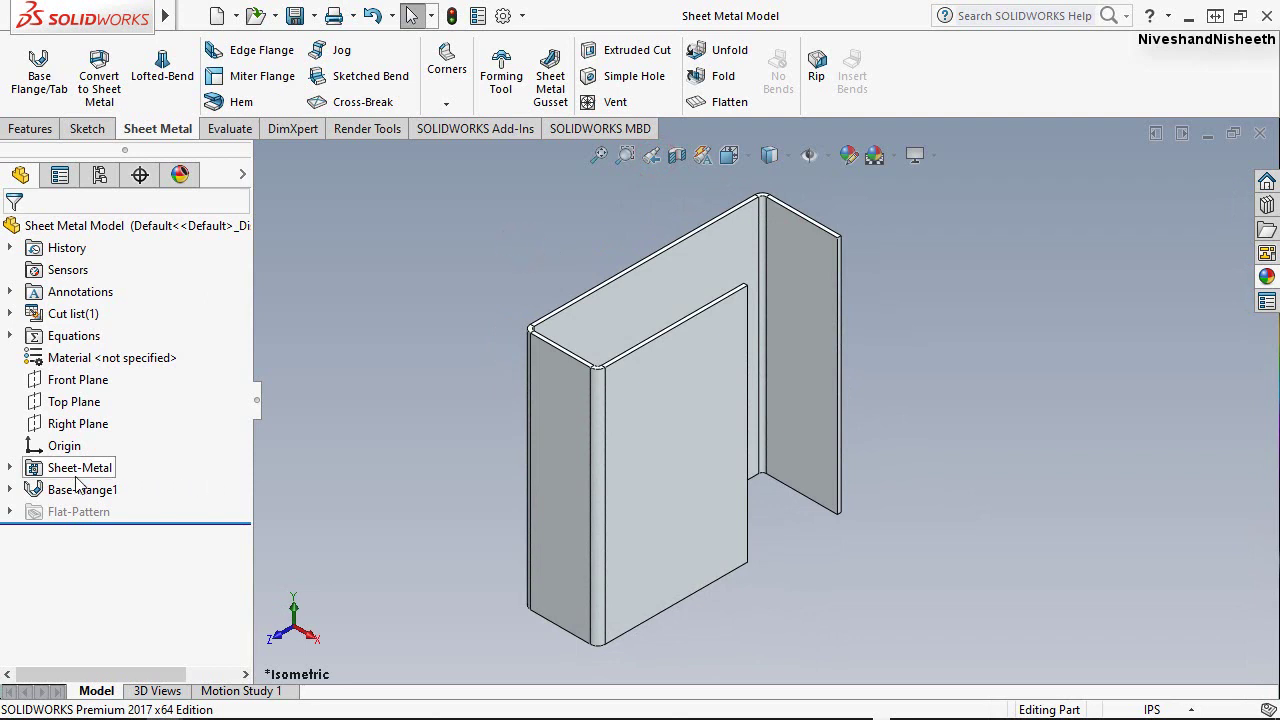
left_click(11, 490)
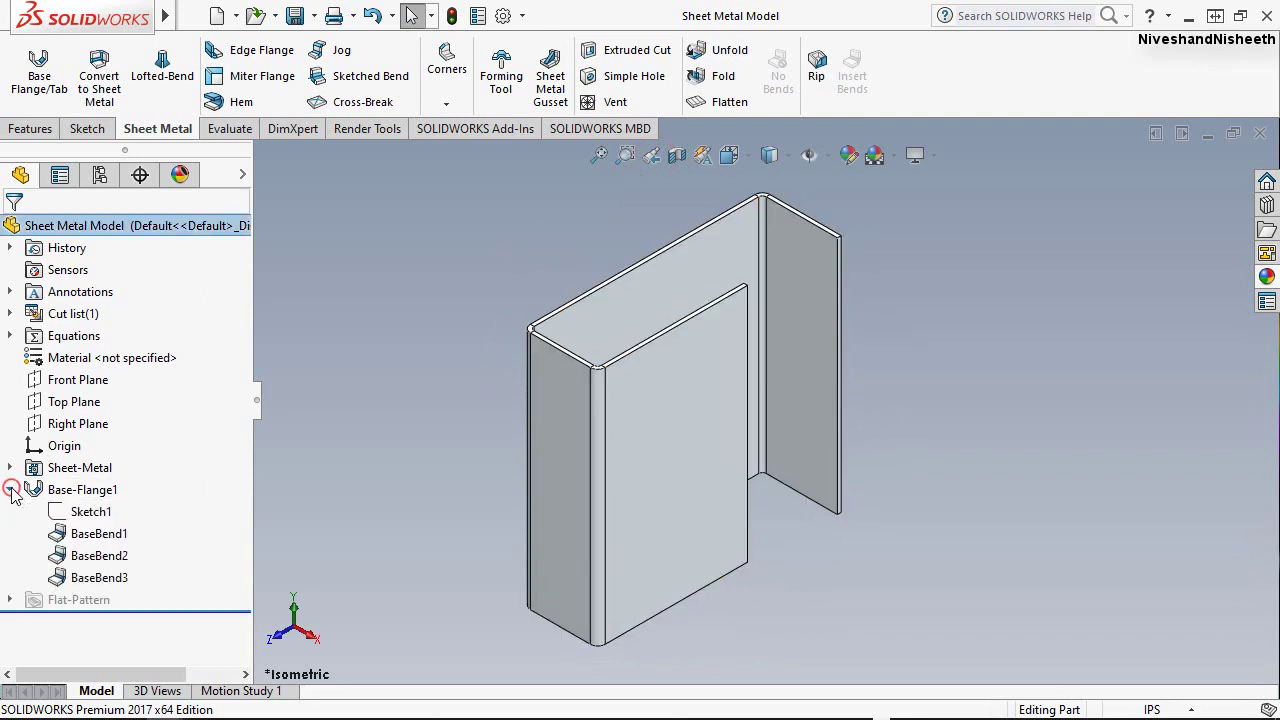
left_click(70, 513)
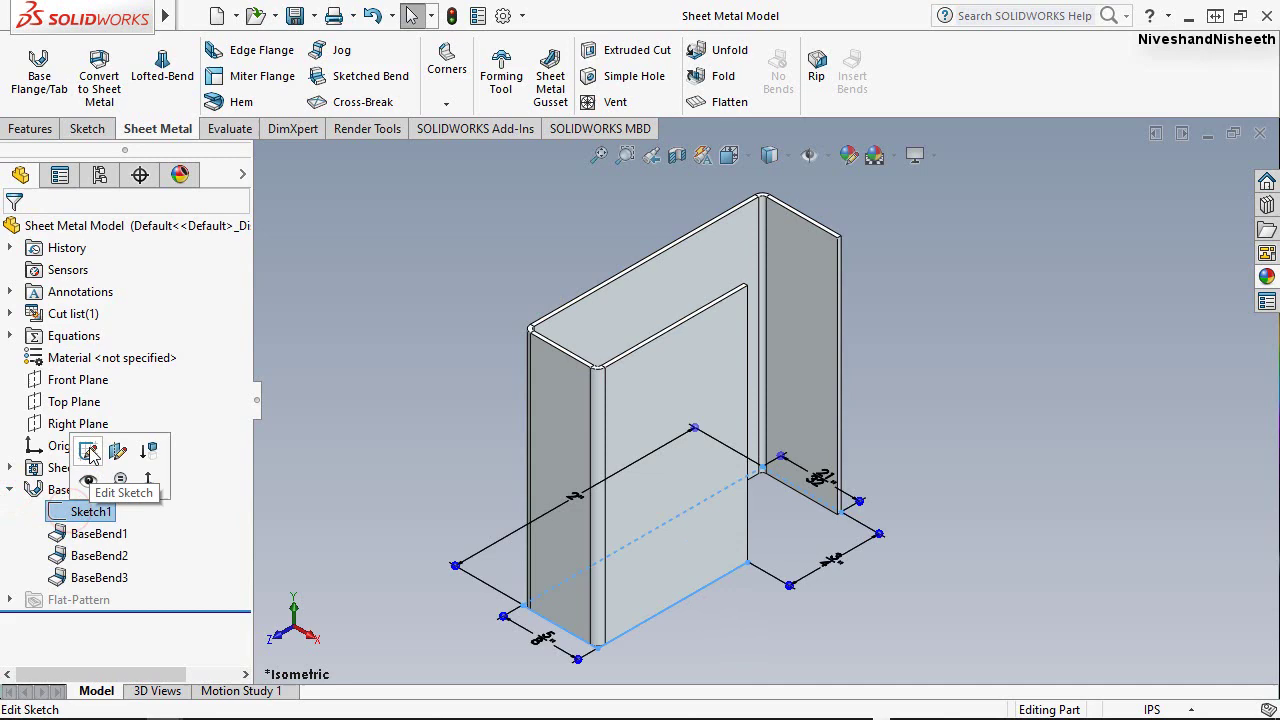
left_click(89, 447)
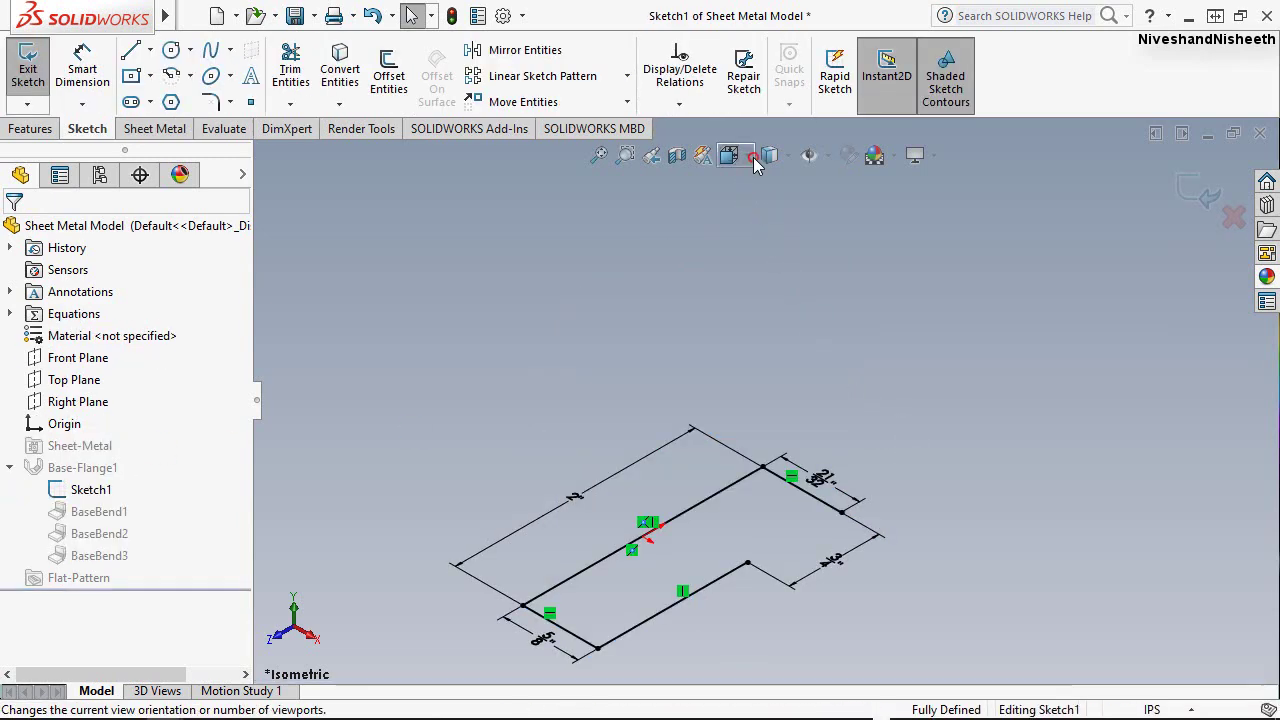
Step: View Sketch1 Normal To, then exit the sketch to rebuild the channel
left_click(753, 157)
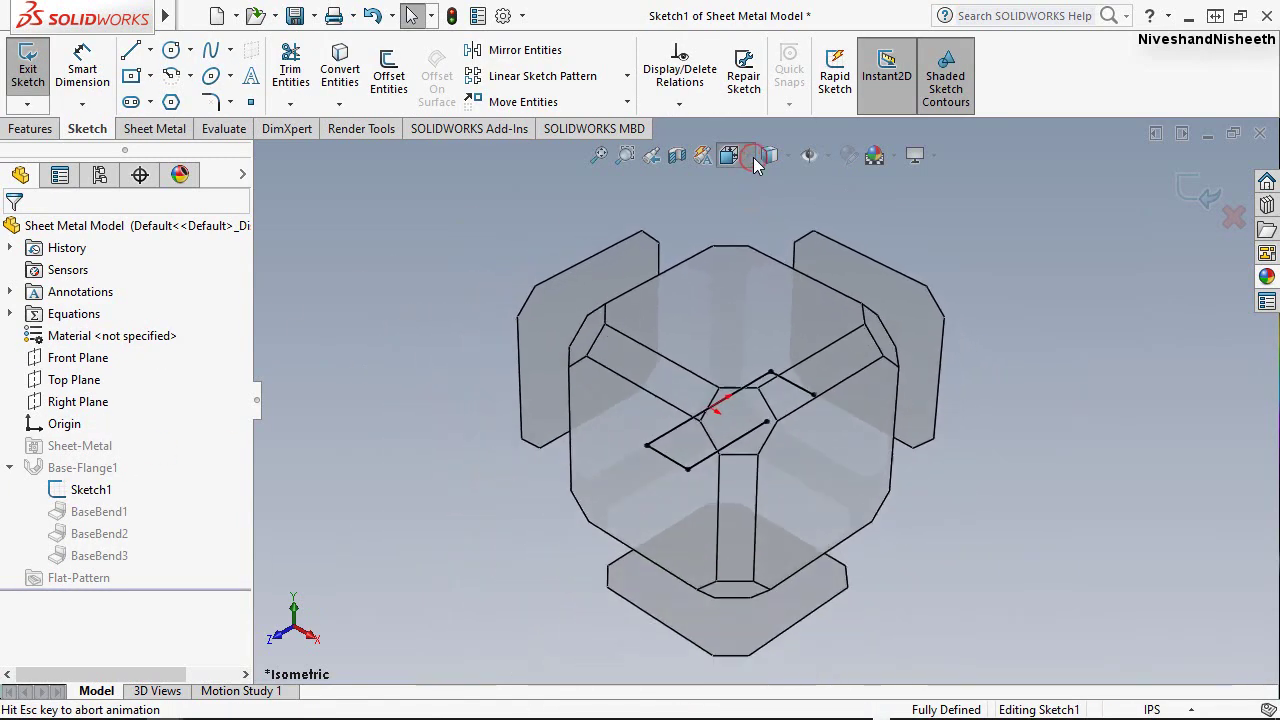
left_click(724, 339)
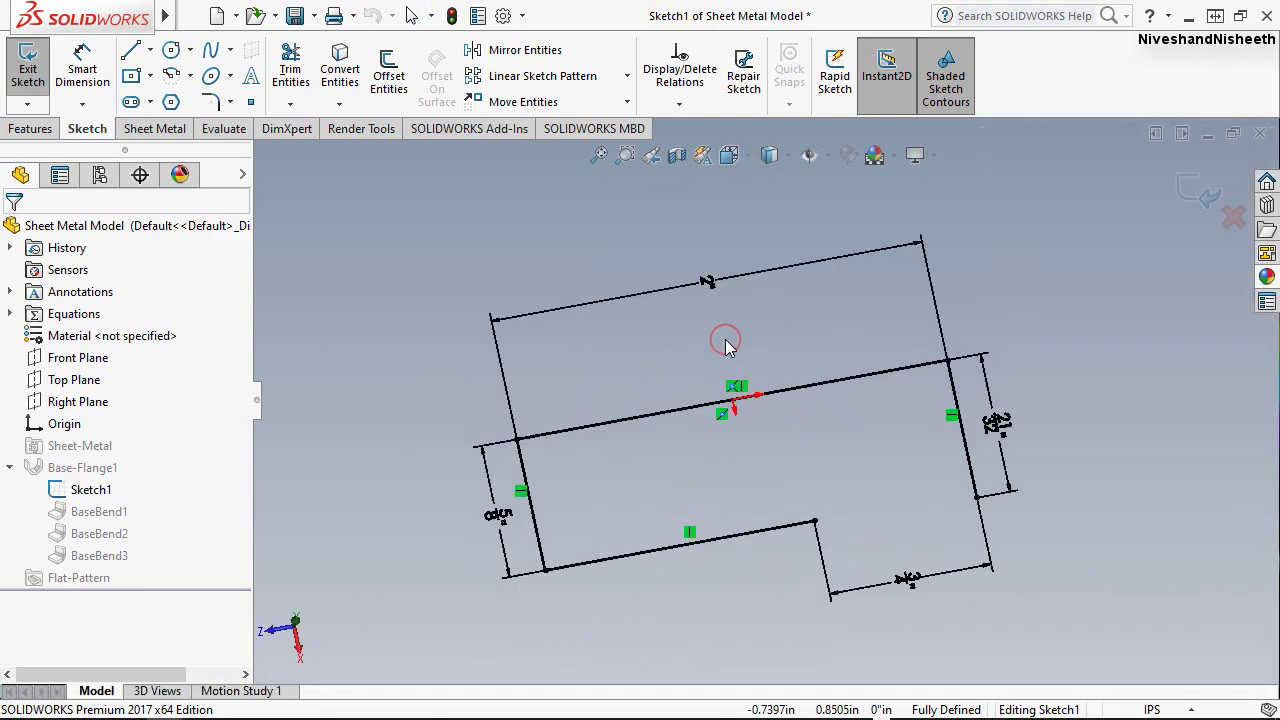
left_click(844, 420)
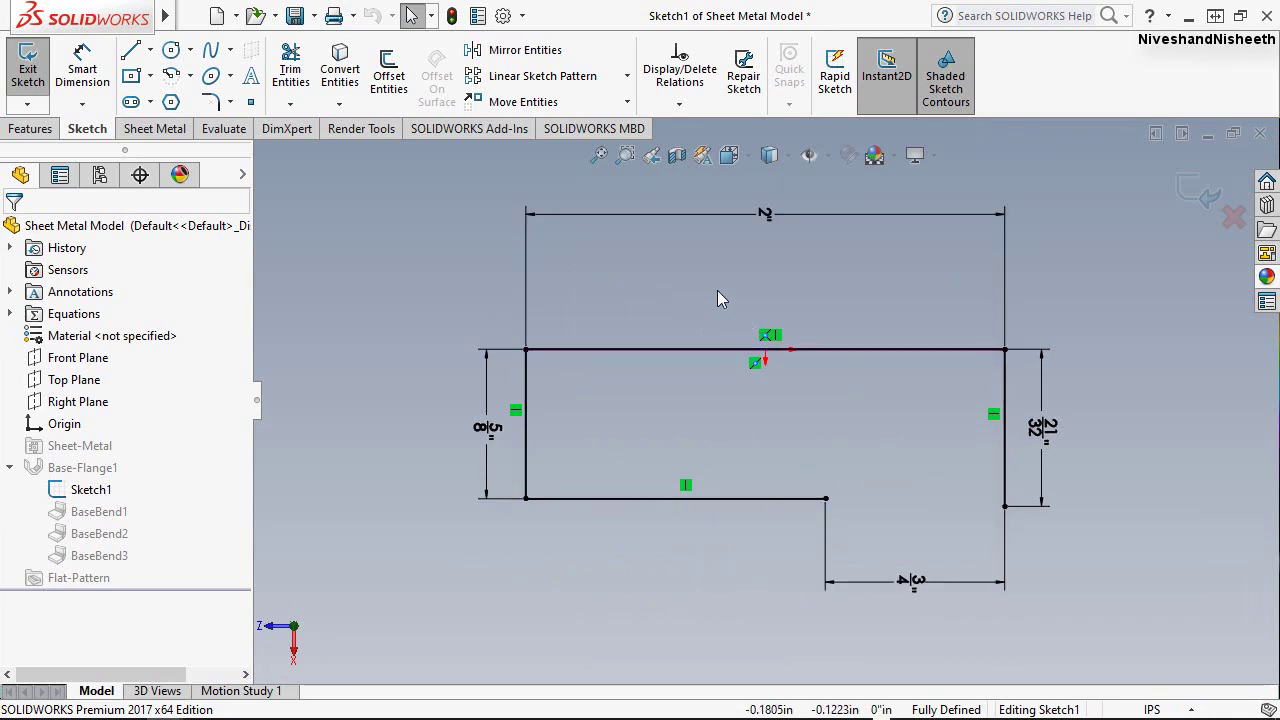
right_click(681, 283)
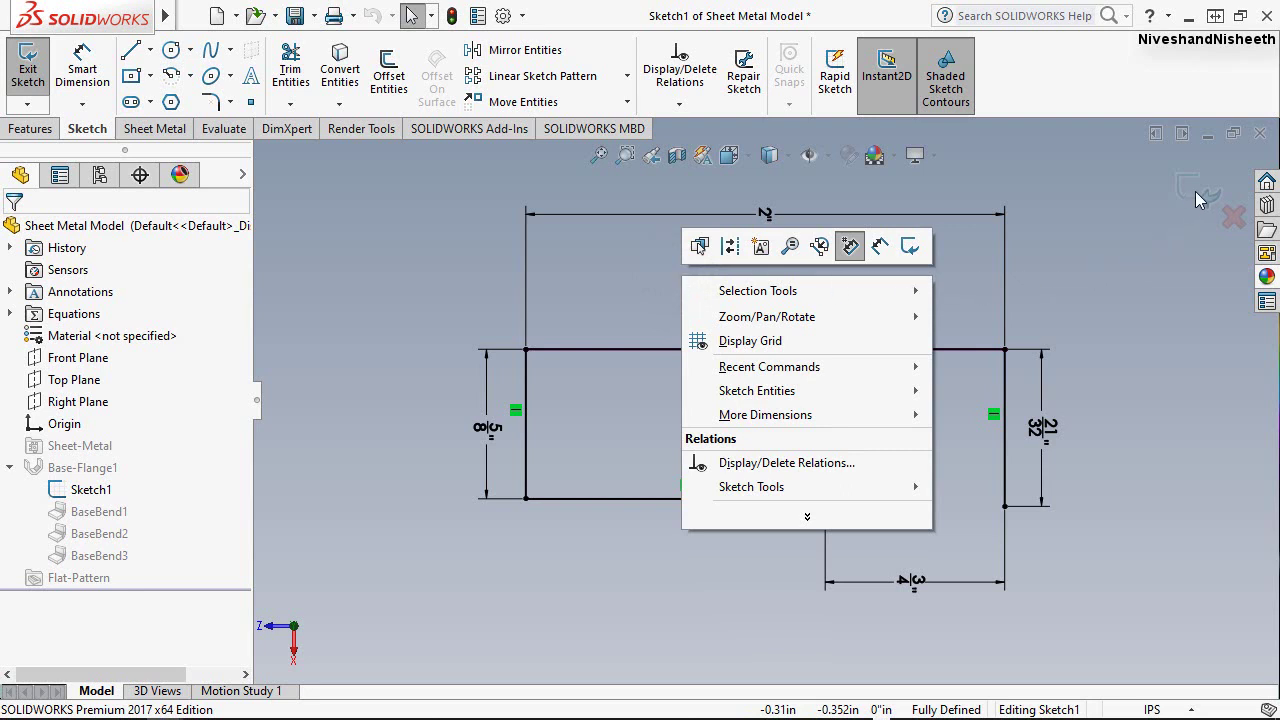
left_click(661, 269)
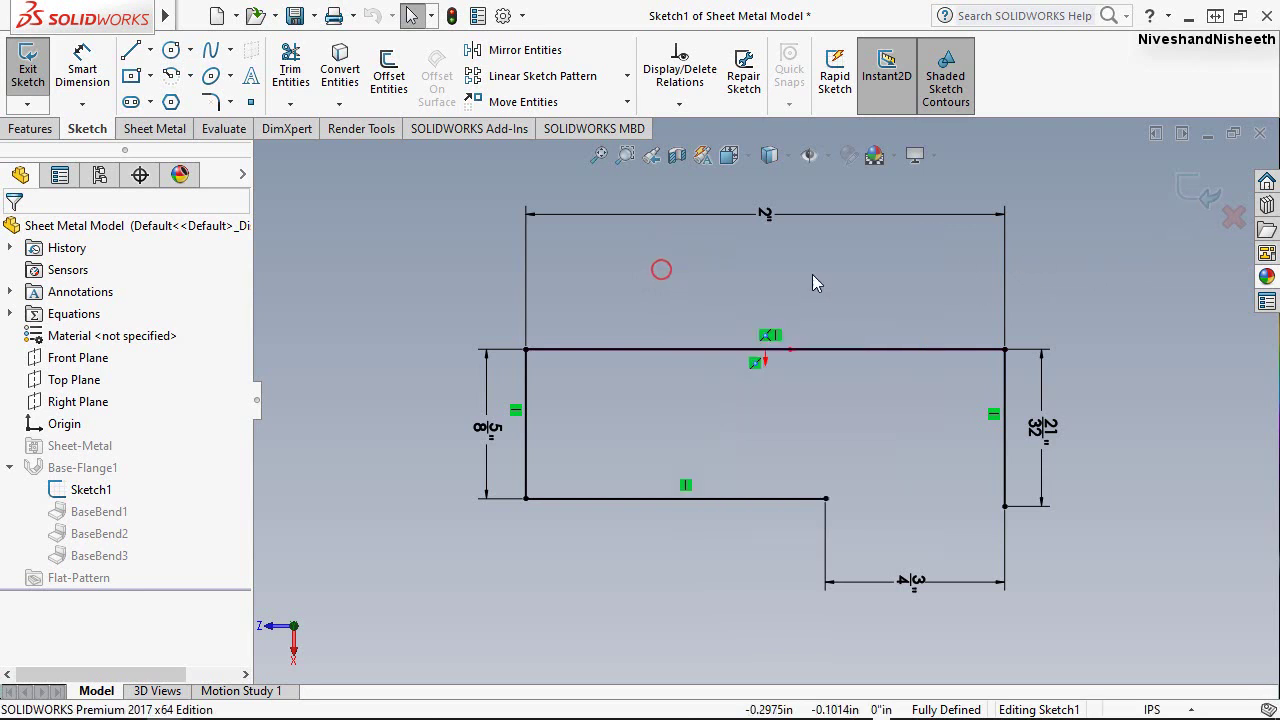
left_click(1195, 192)
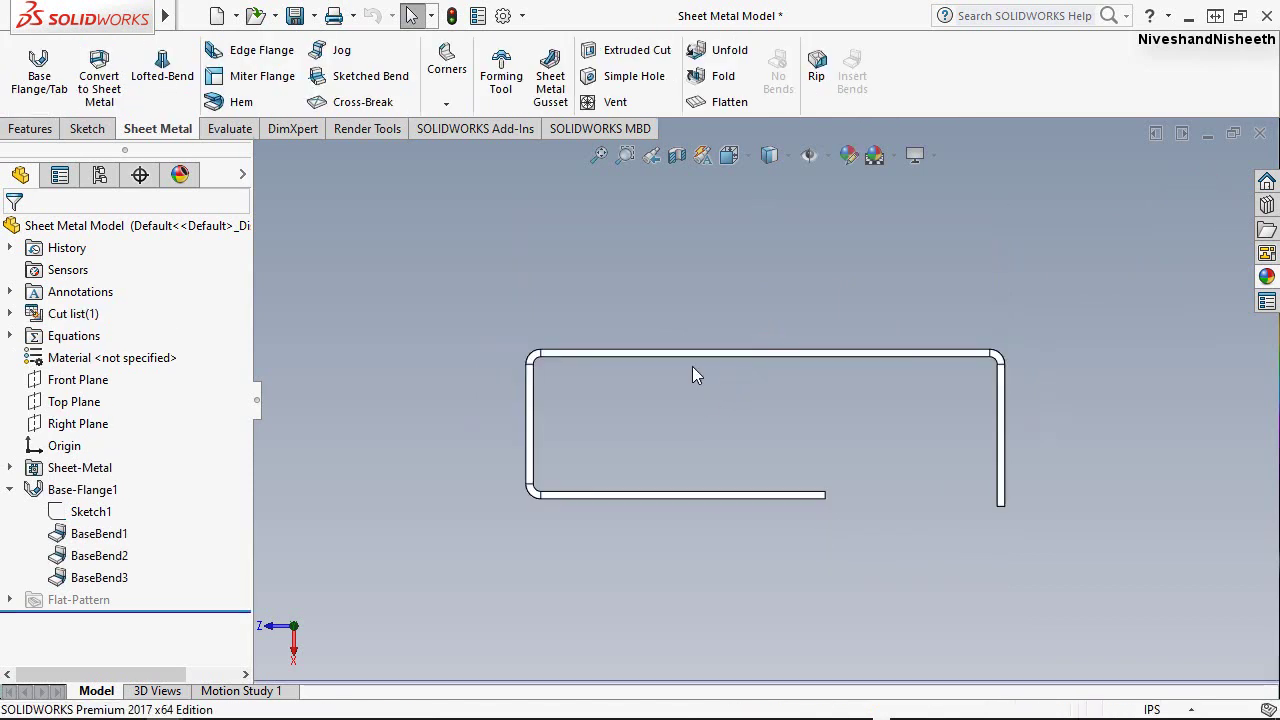
Step: Return to the isometric view and select Base-Flange1 in the feature tree
left_click(748, 154)
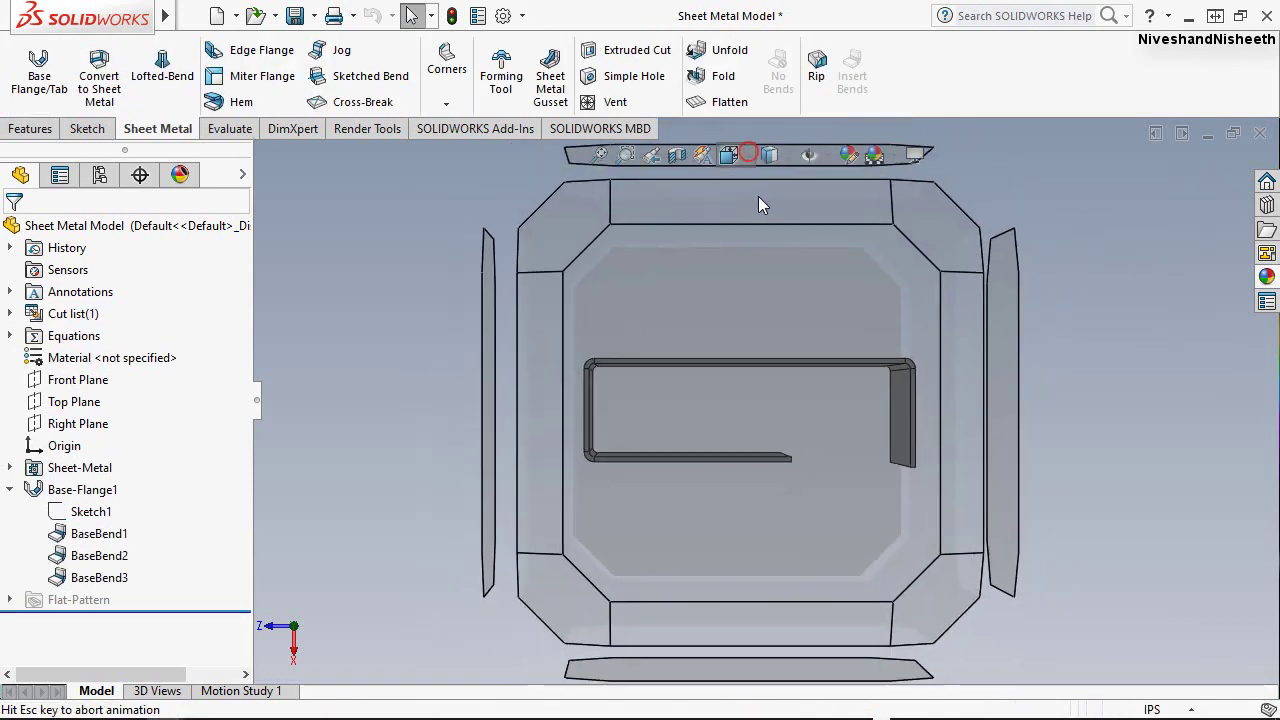
left_click(863, 214)
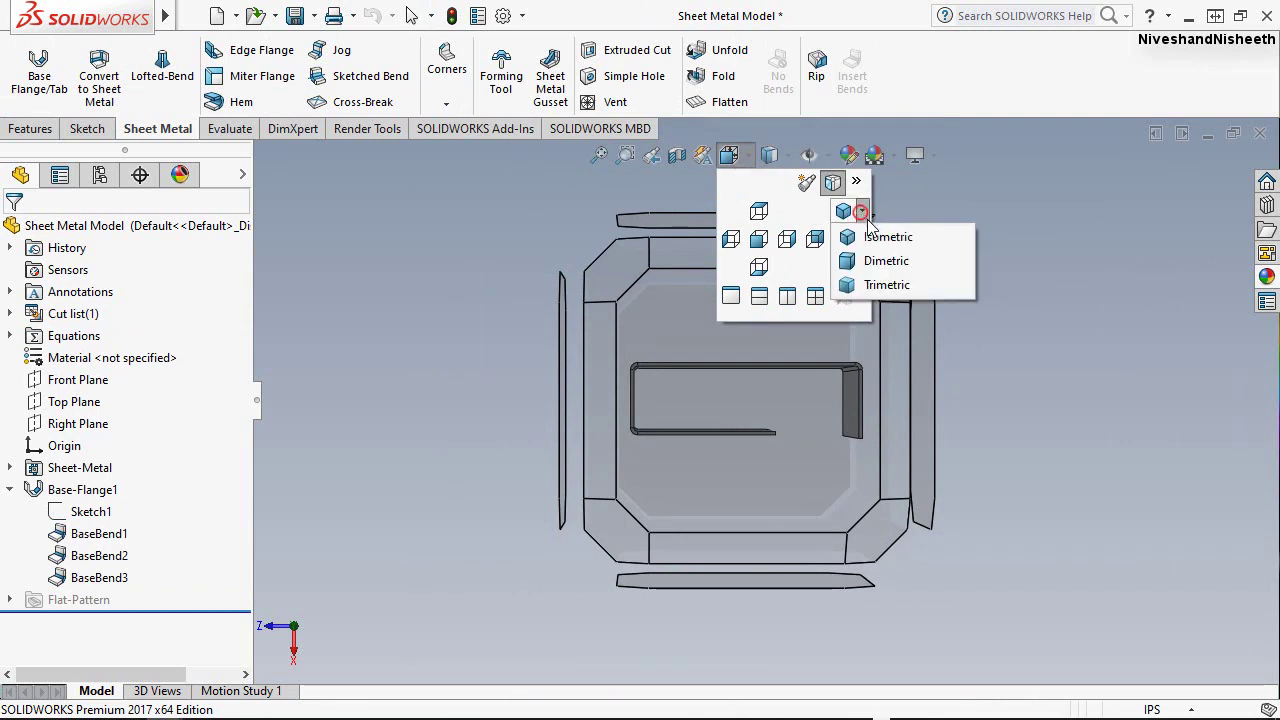
left_click(860, 234)
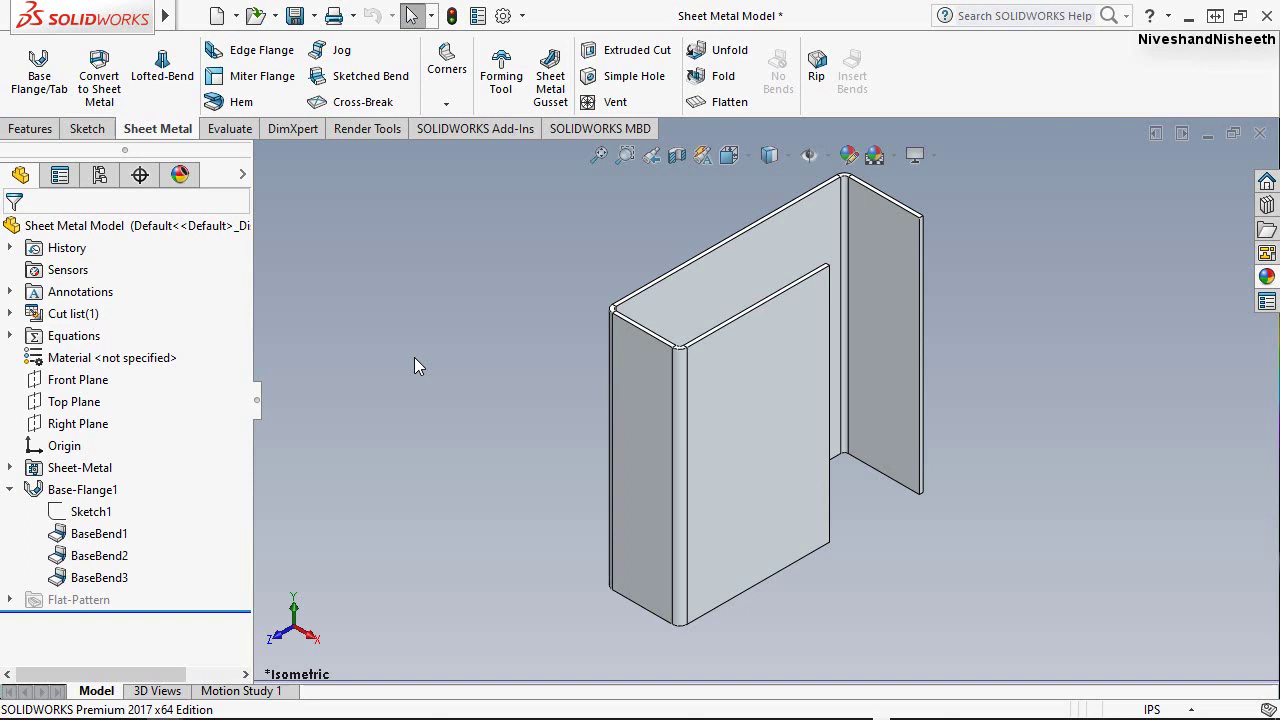
left_click(37, 490)
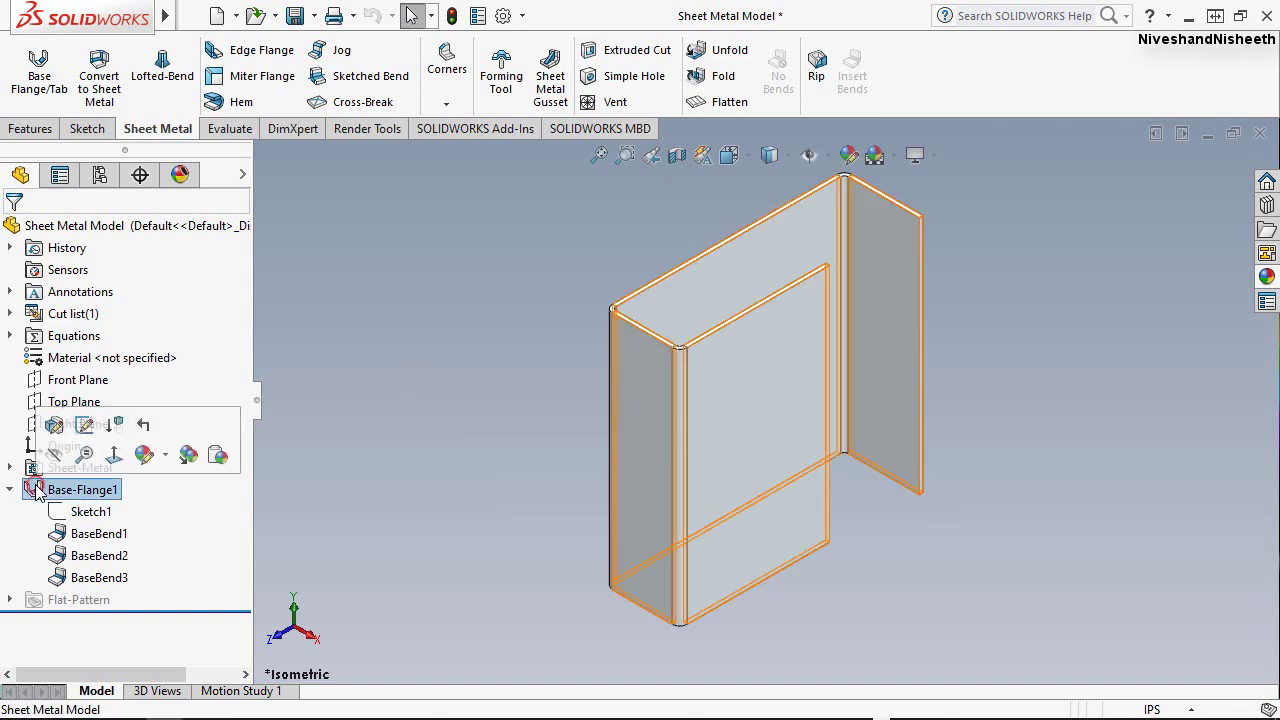
left_click(407, 481)
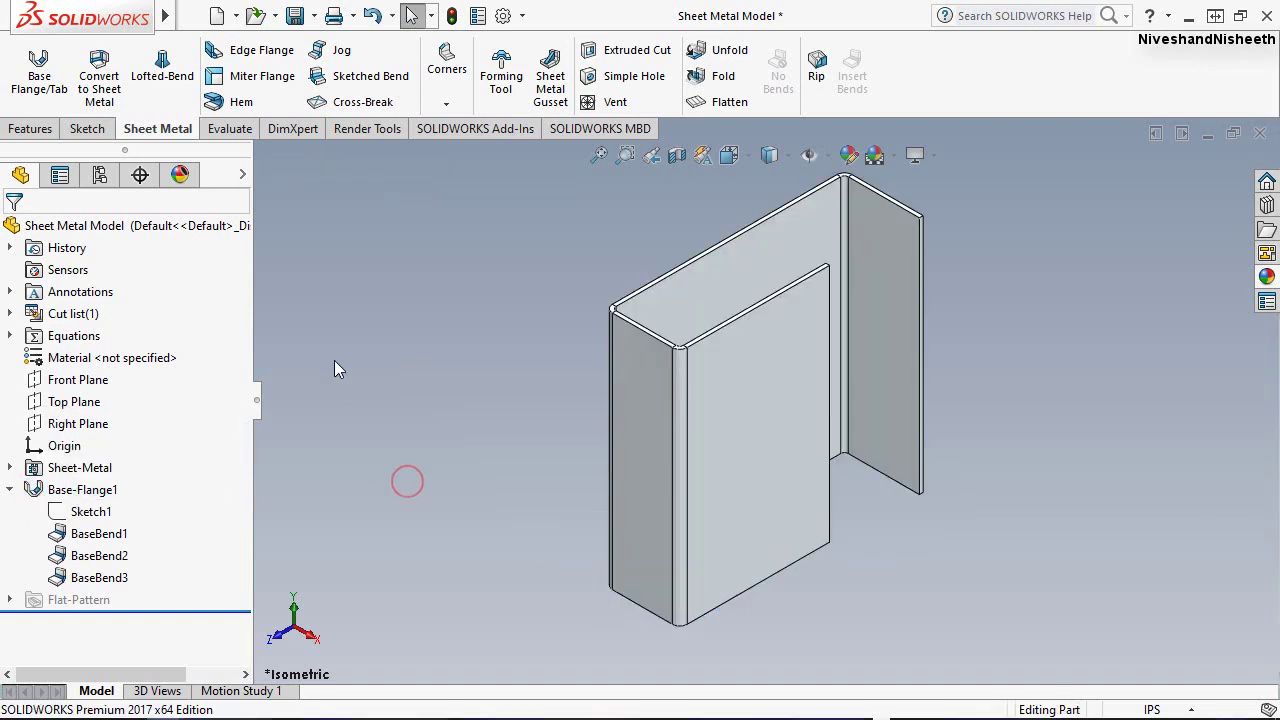
left_click(38, 490)
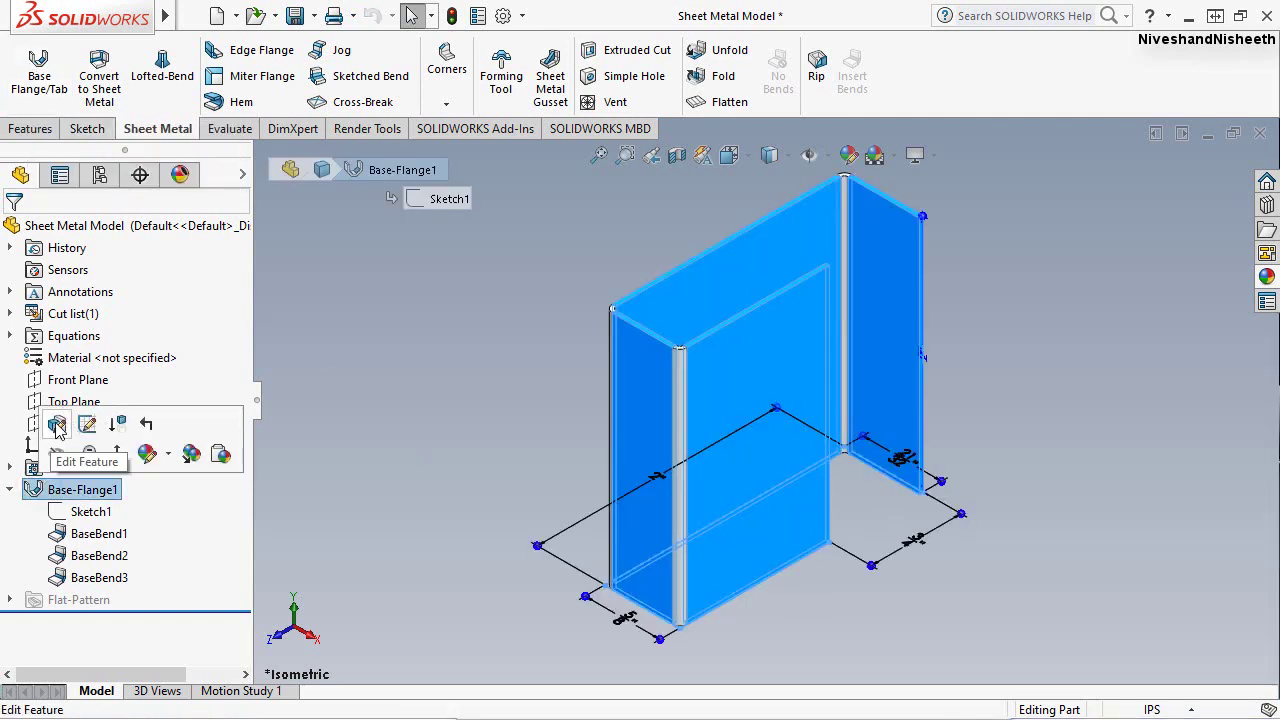
left_click(55, 423)
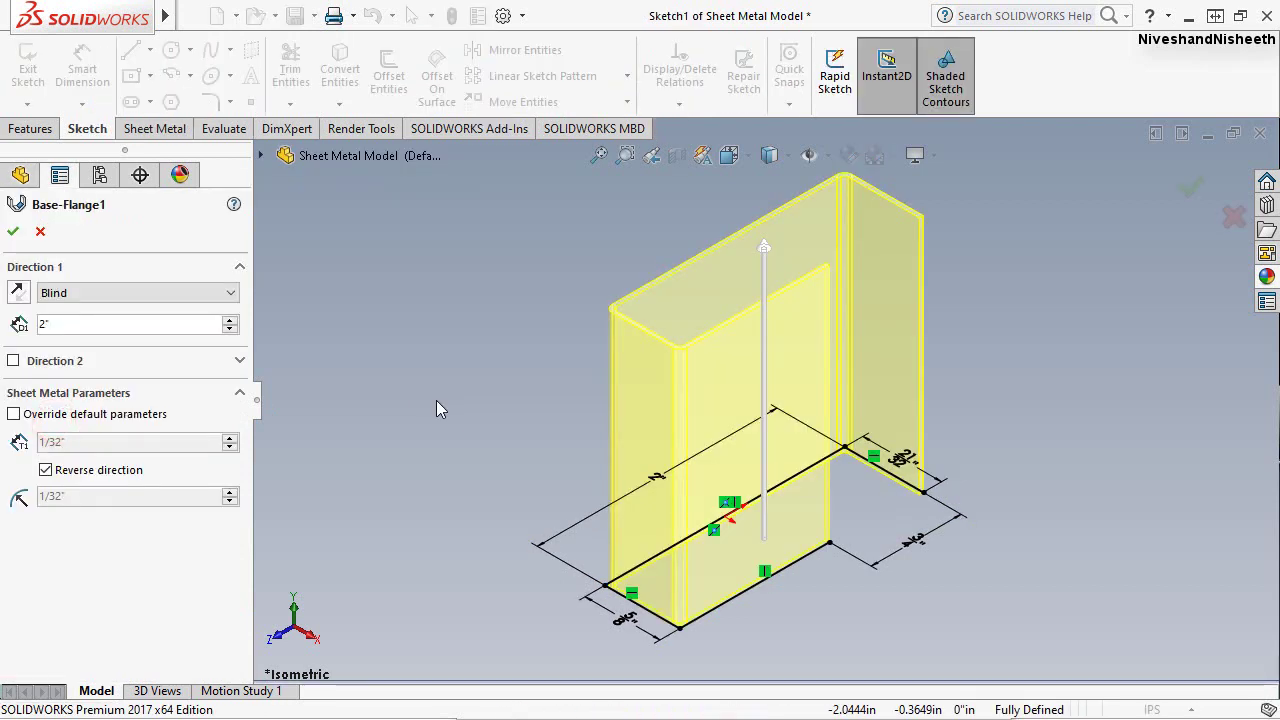
left_click(167, 228)
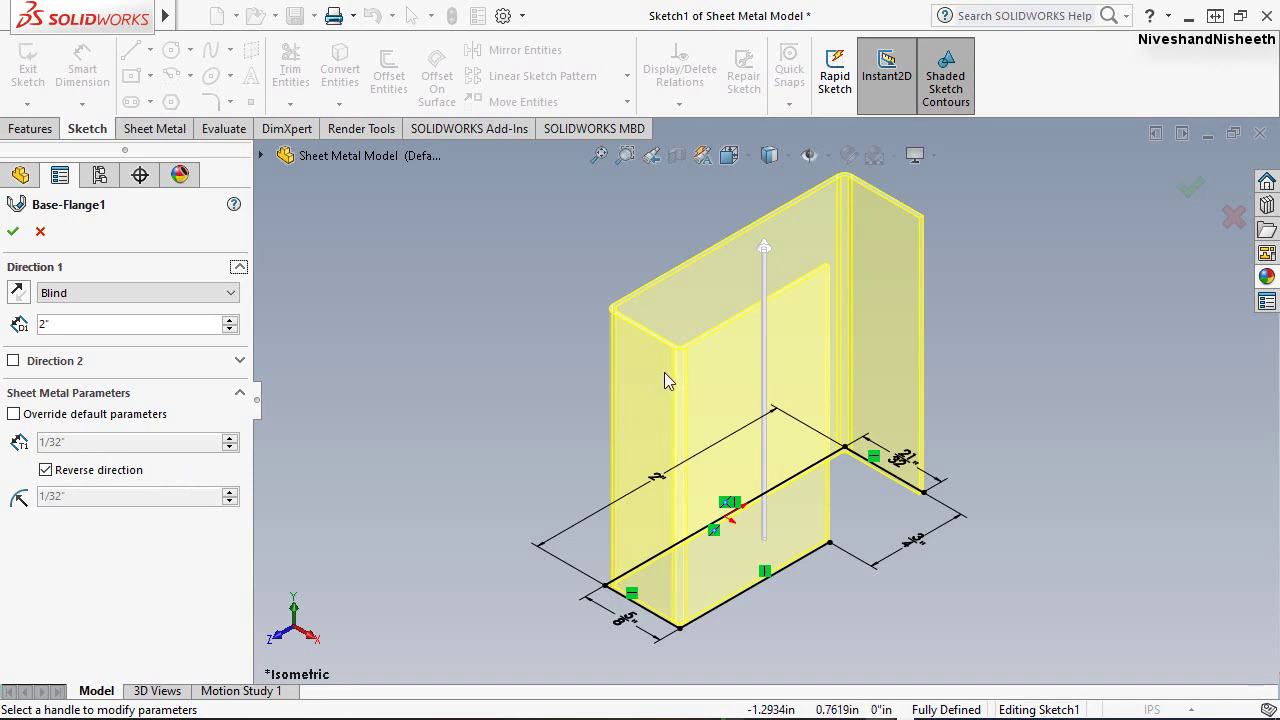
scroll(664, 372, "down", 4)
mouse_move(706, 393)
middle_mouse_down()
mouse_move(749, 337)
mouse_move(806, 374)
mouse_move(877, 511)
mouse_move(855, 572)
mouse_move(789, 634)
mouse_move(729, 598)
mouse_move(701, 488)
mouse_move(583, 581)
middle_mouse_up()
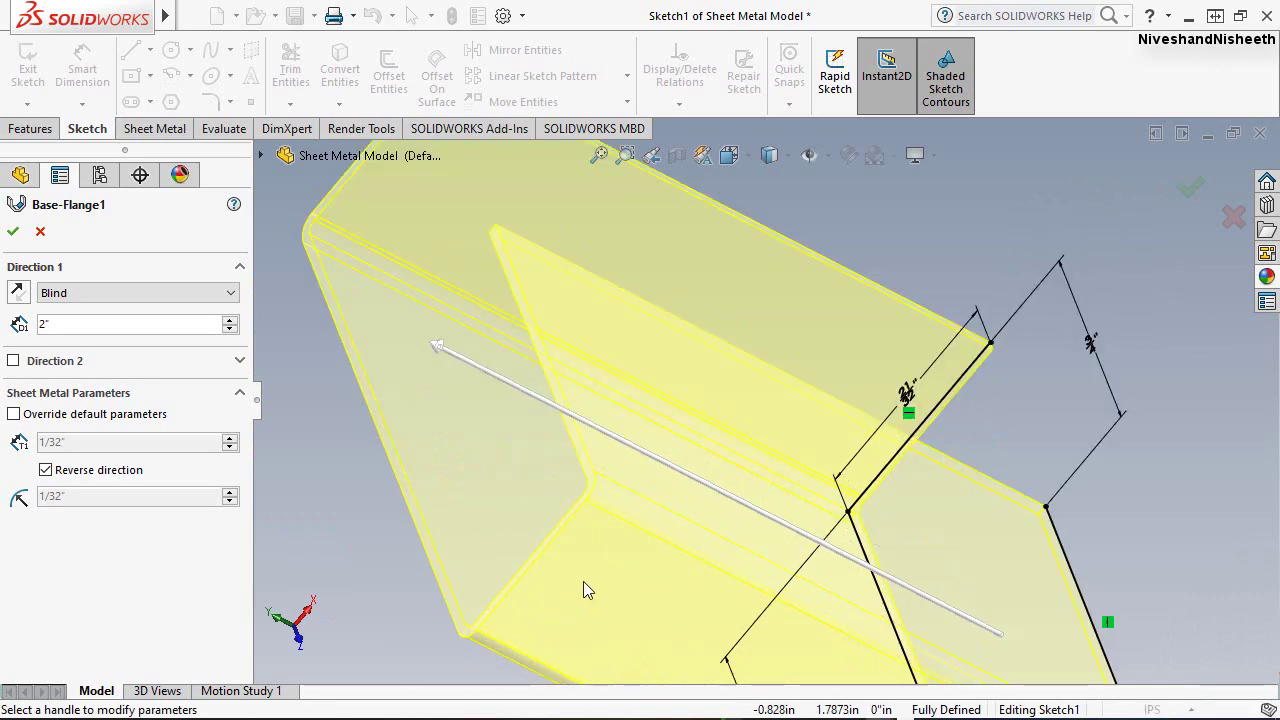
left_click(651, 157)
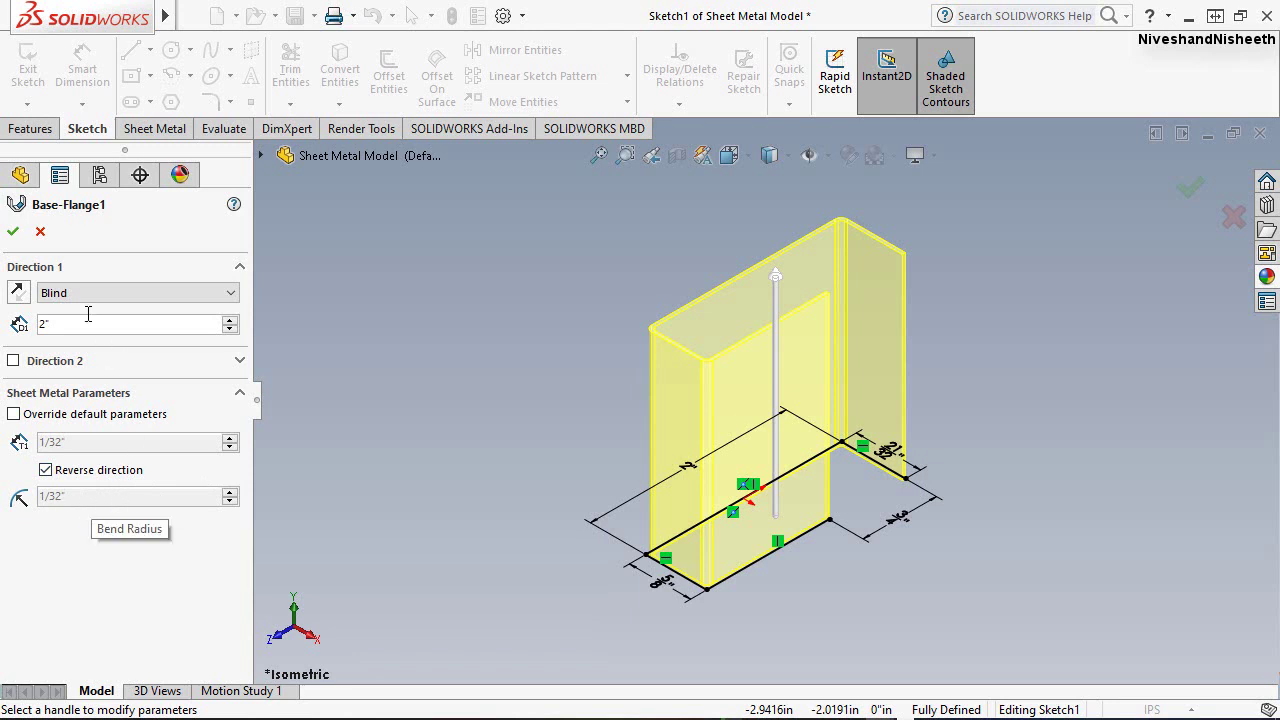
left_click(13, 231)
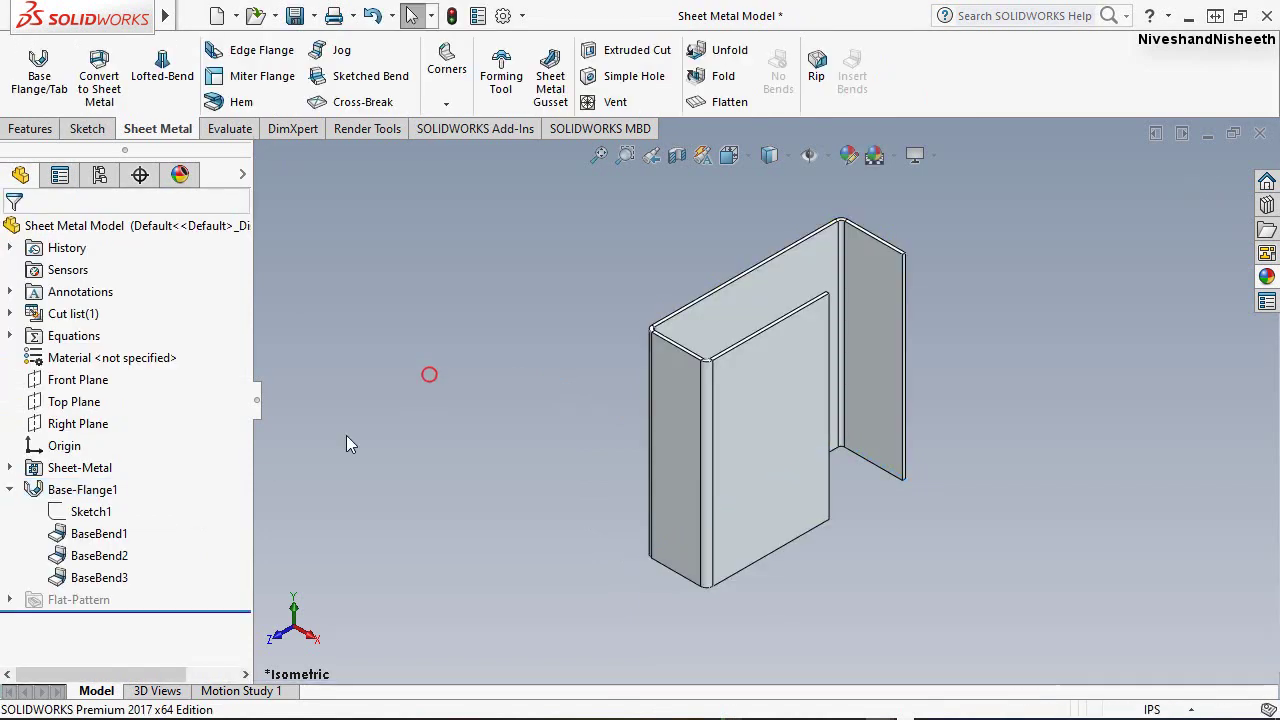
Step: Collapse Base-Flange1, save the part with Ctrl+S and zoom to fit
left_click(10, 490)
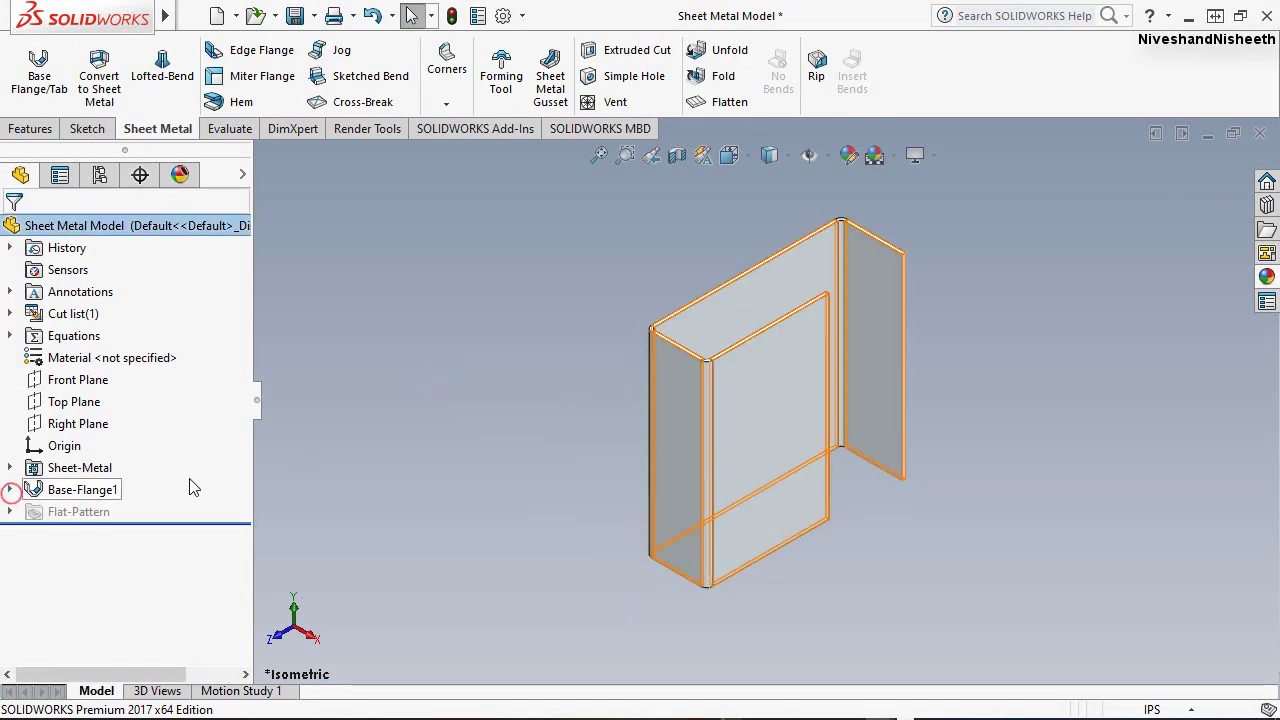
left_click(491, 464)
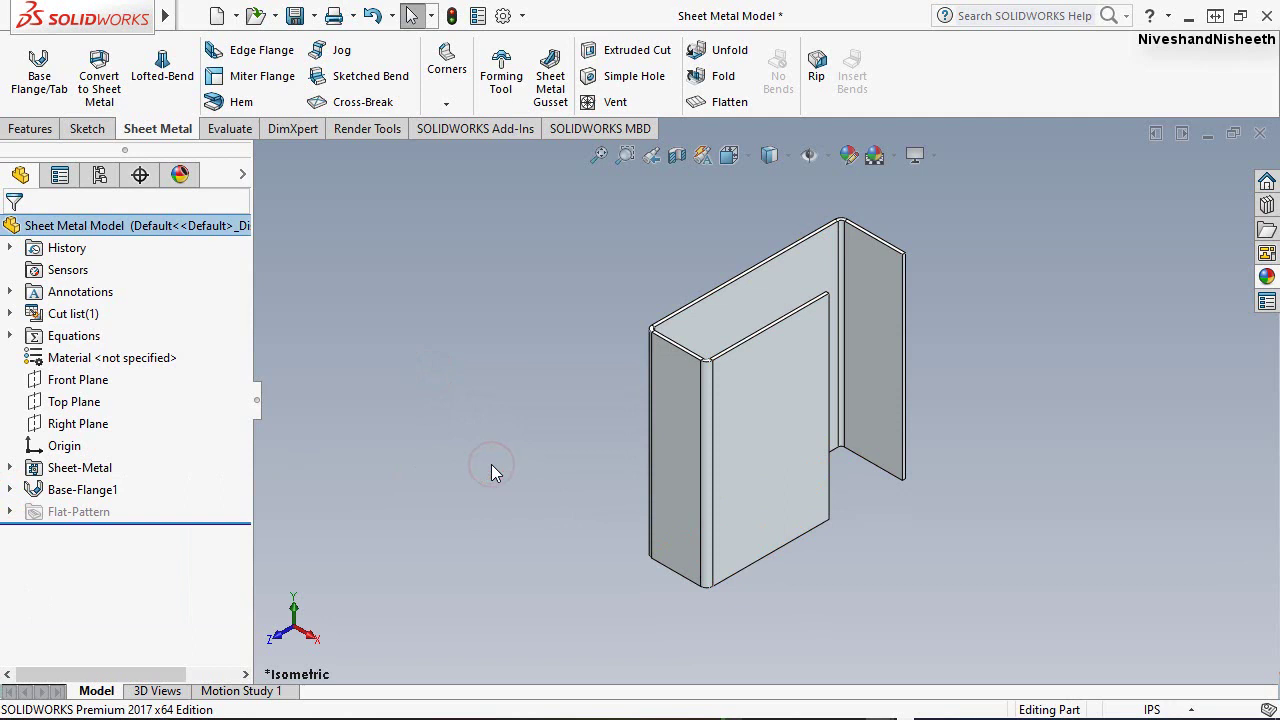
key("f")
key("ctrl+s")
left_click(817, 543)
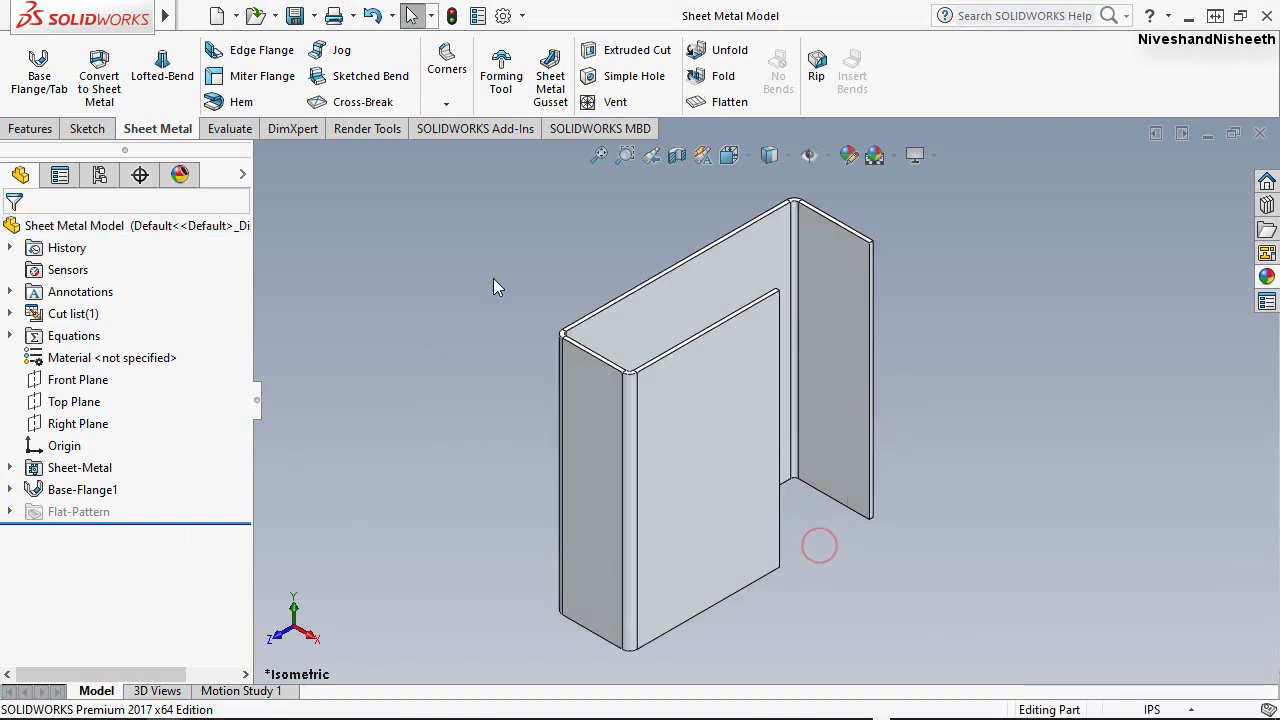
left_click(454, 280)
Step: Turn the view to look into the open side of the U
left_click(752, 162)
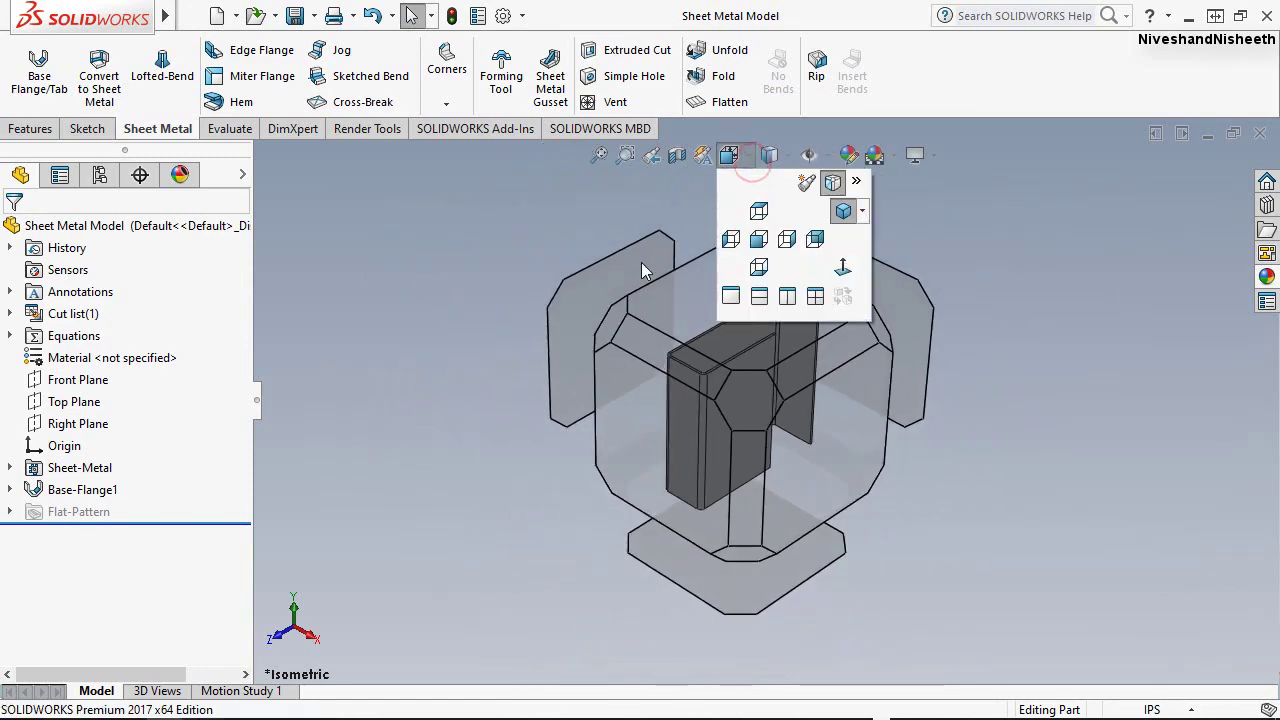
left_click(605, 331)
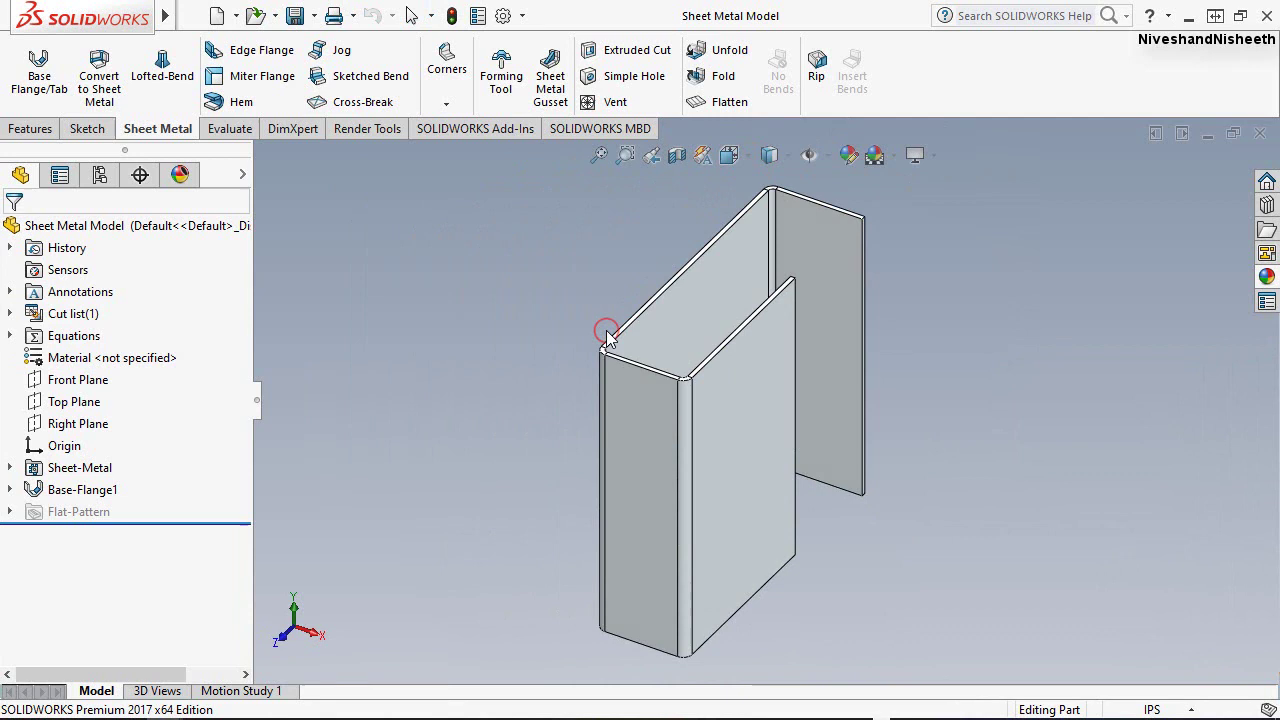
left_click(502, 225)
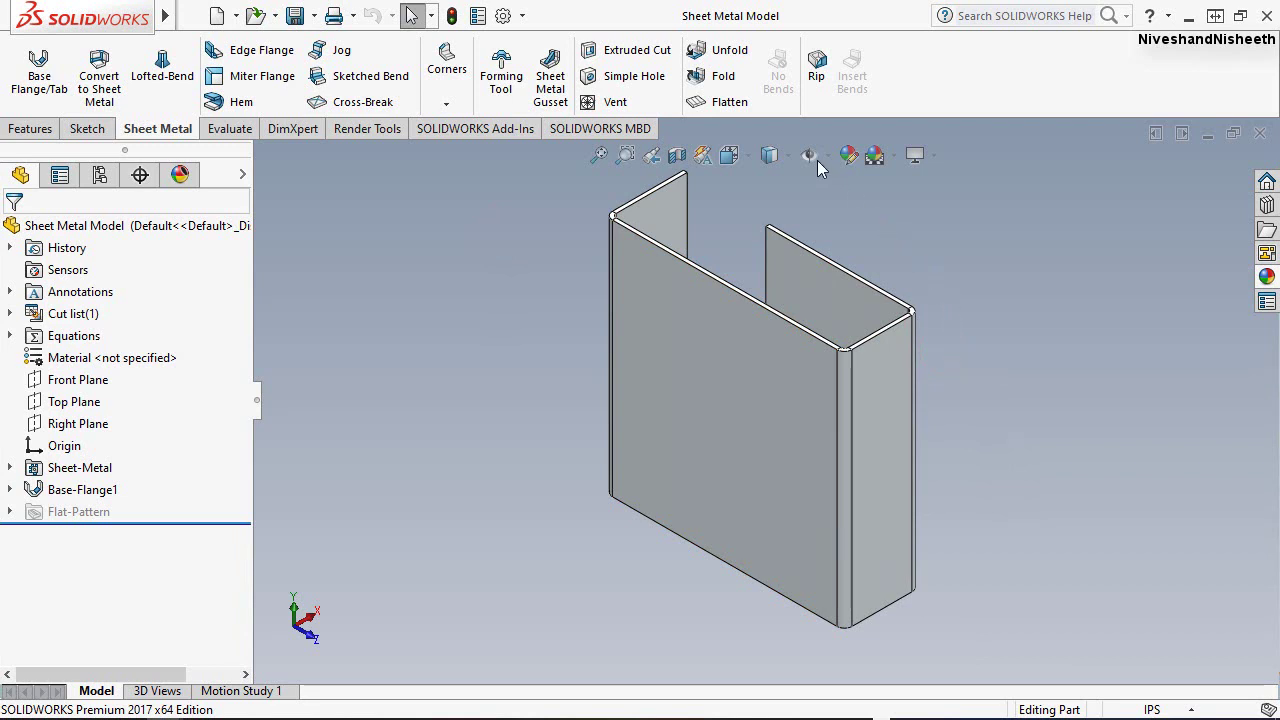
Step: Unfold BaseBend2 with the large front face fixed, creating Unfold2
left_click(714, 55)
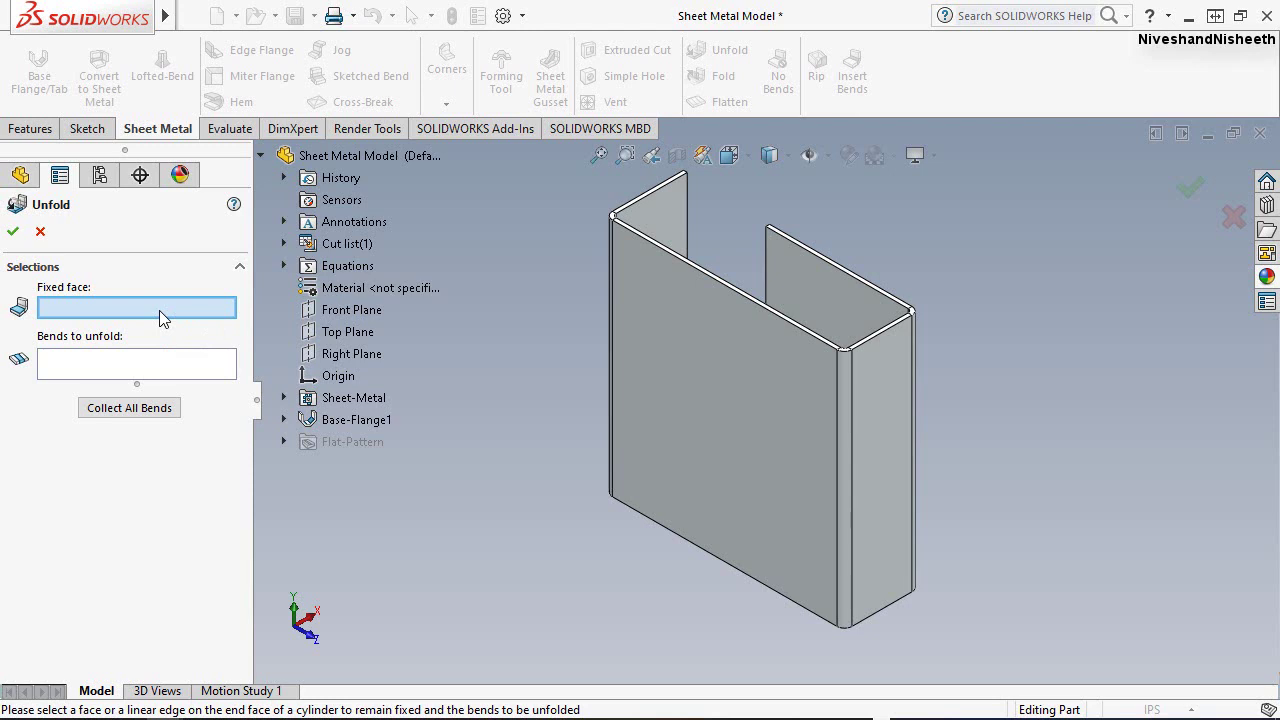
left_click(739, 420)
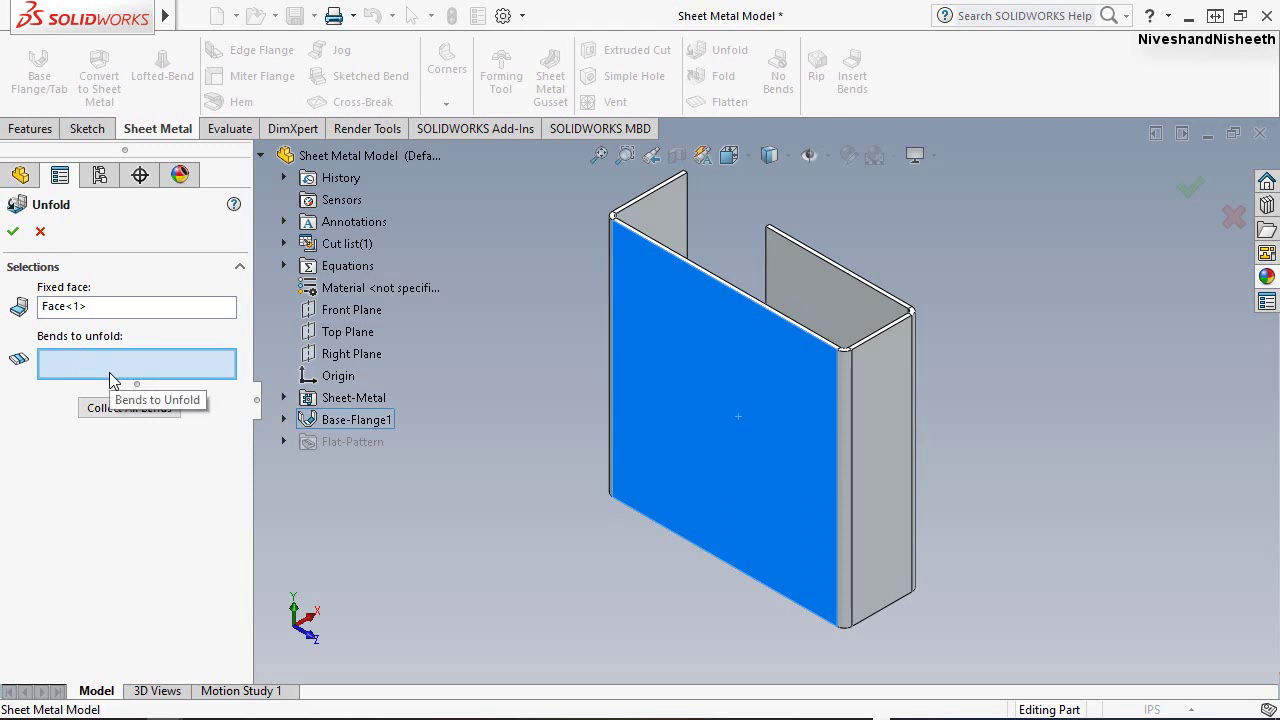
scroll(847, 370, "down", 3)
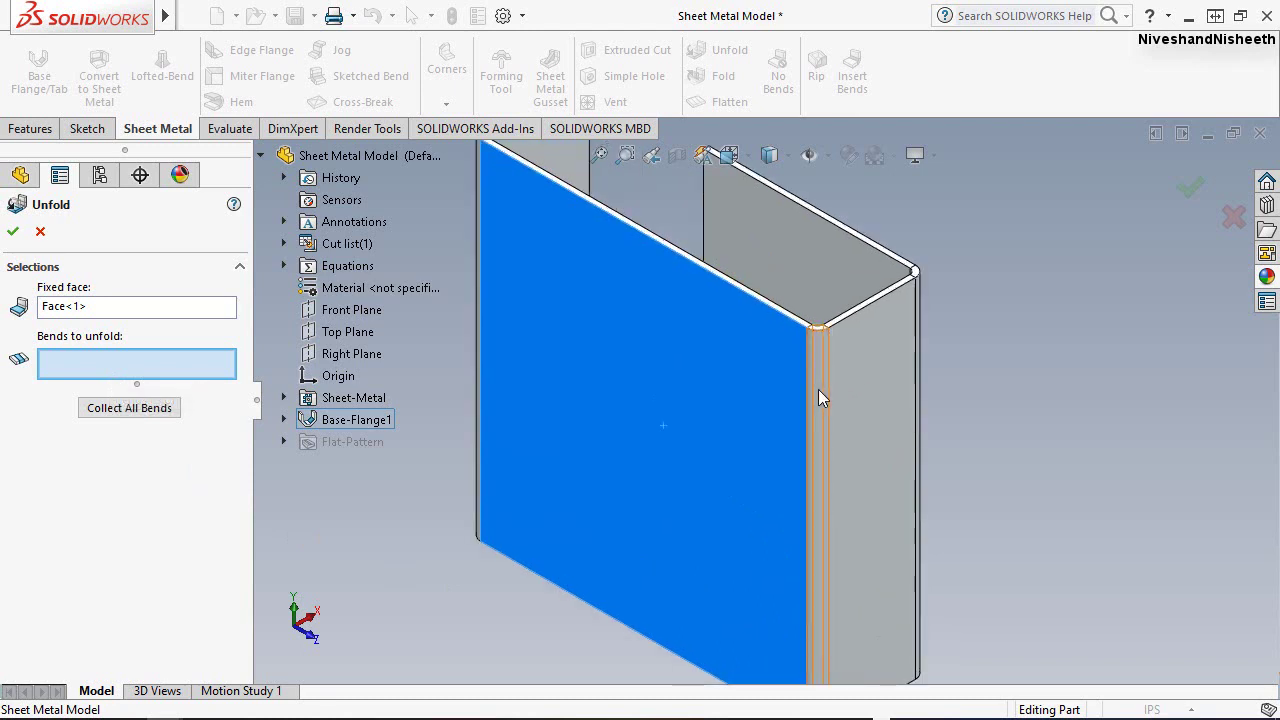
left_click(818, 389)
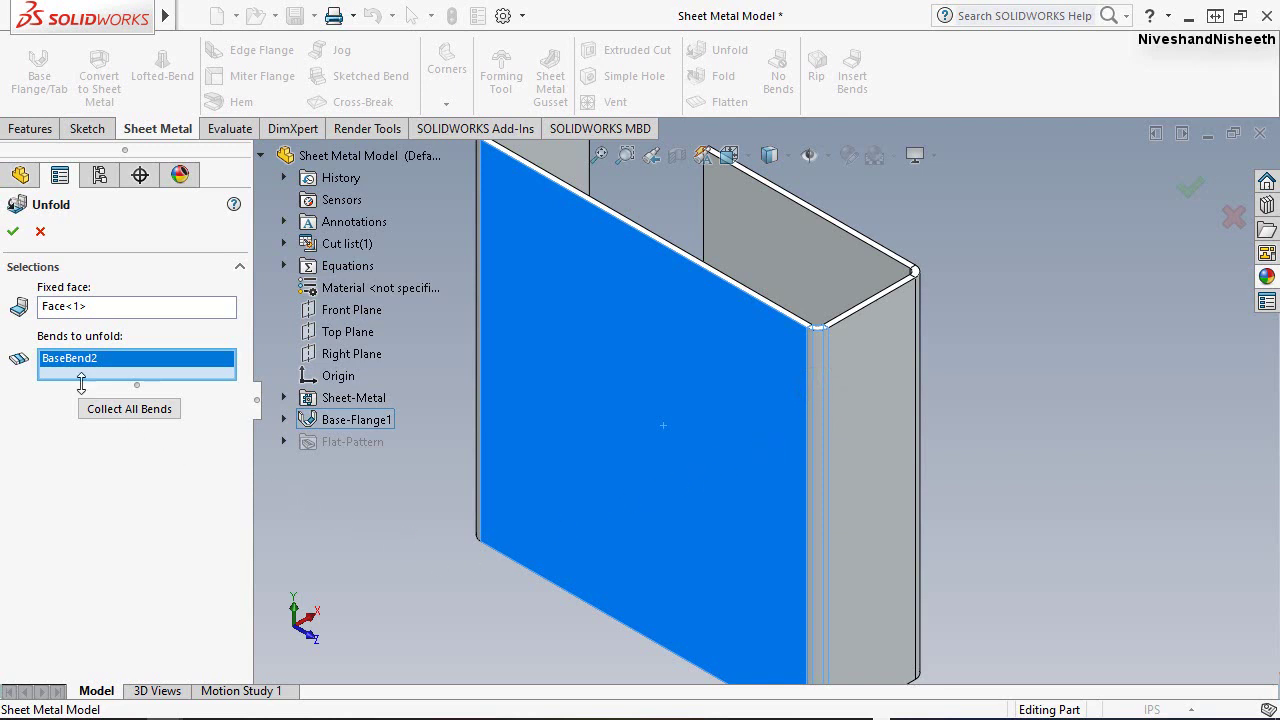
left_click(13, 231)
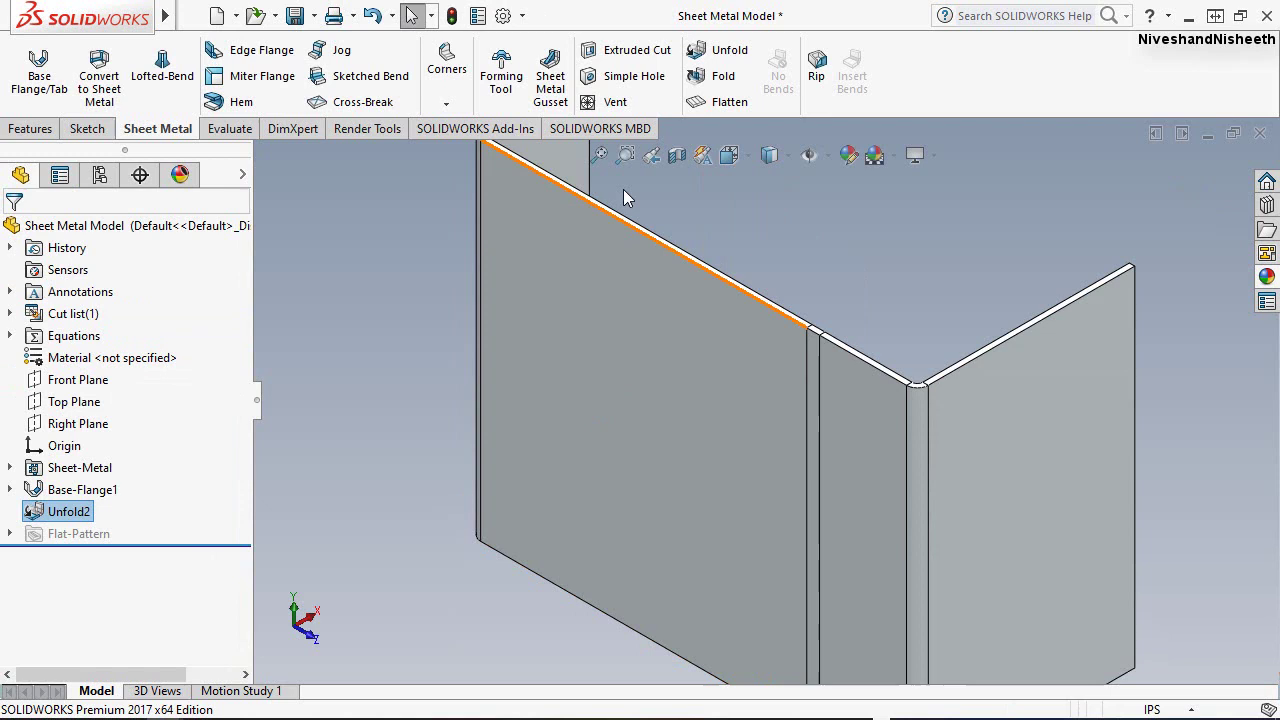
Step: Orbit the partly unfolded part, return to isometric view, and launch Unfold again
left_click(598, 155)
middle_click_drag(765, 485, 506, 600)
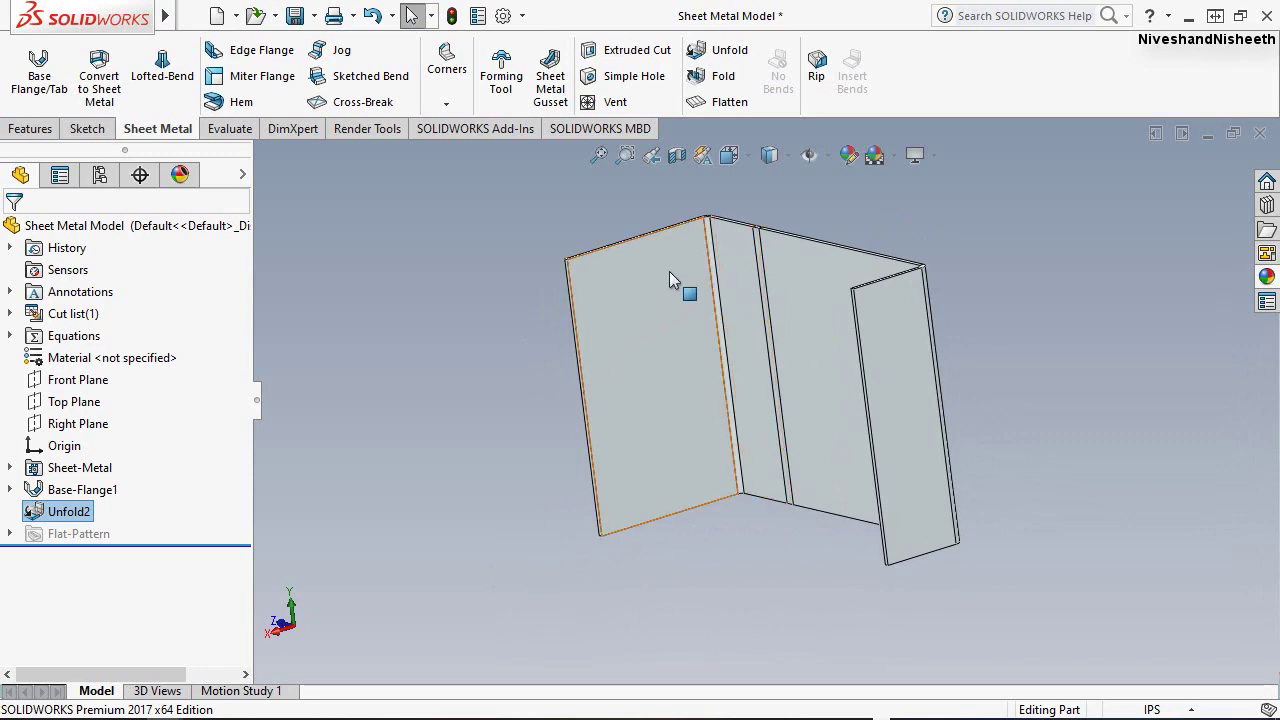
left_click(749, 162)
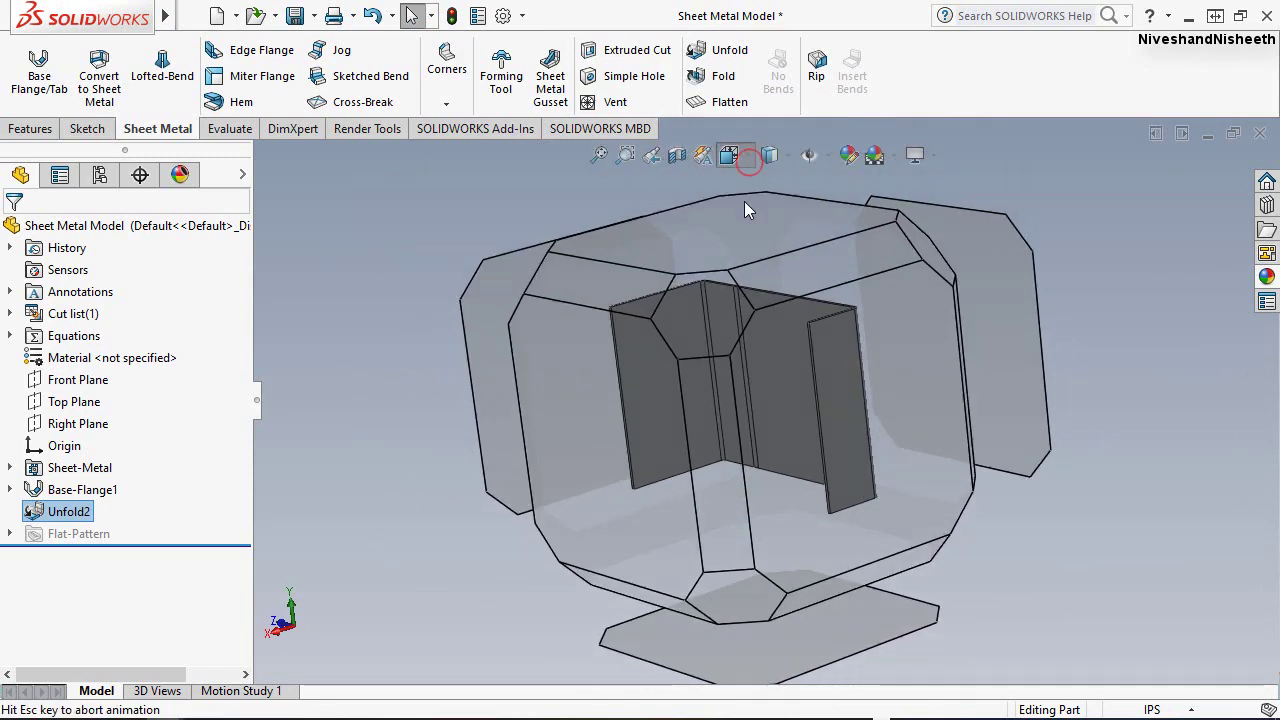
left_click(716, 346)
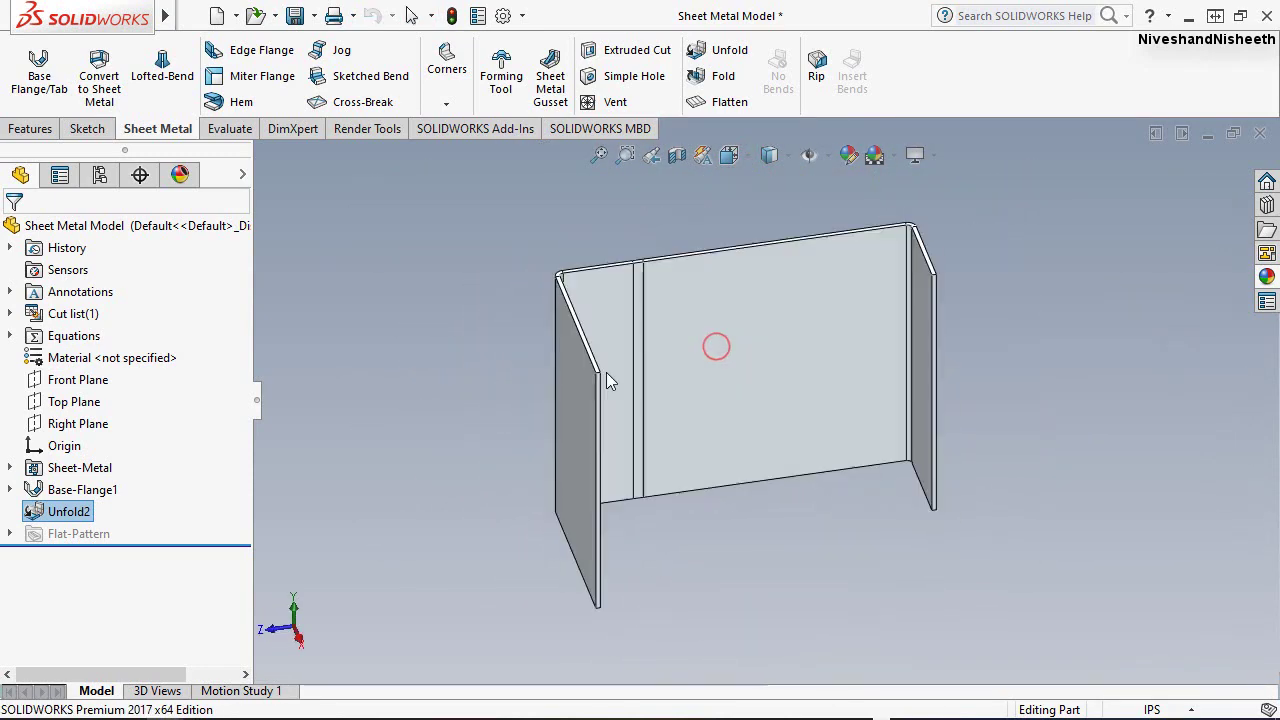
left_click(709, 50)
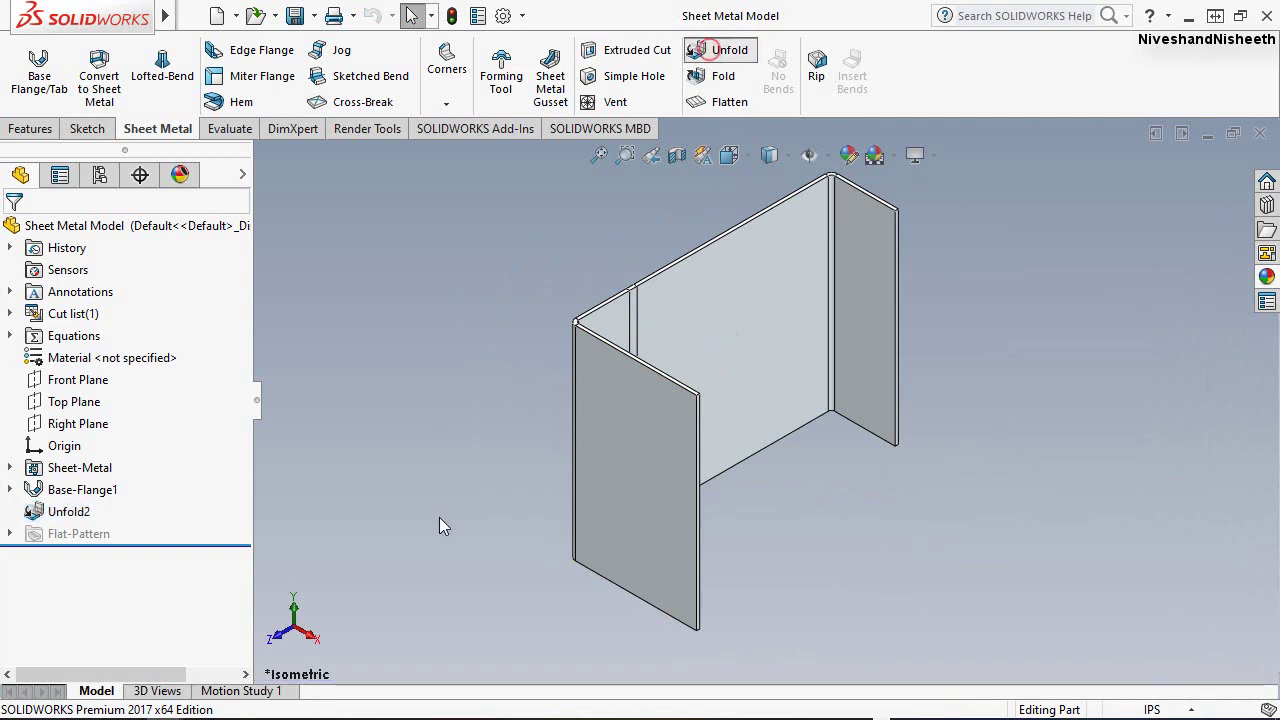
Step: Unfold BaseBend1 with the flange face fixed, creating Unfold5
middle_click_drag(521, 441, 607, 422)
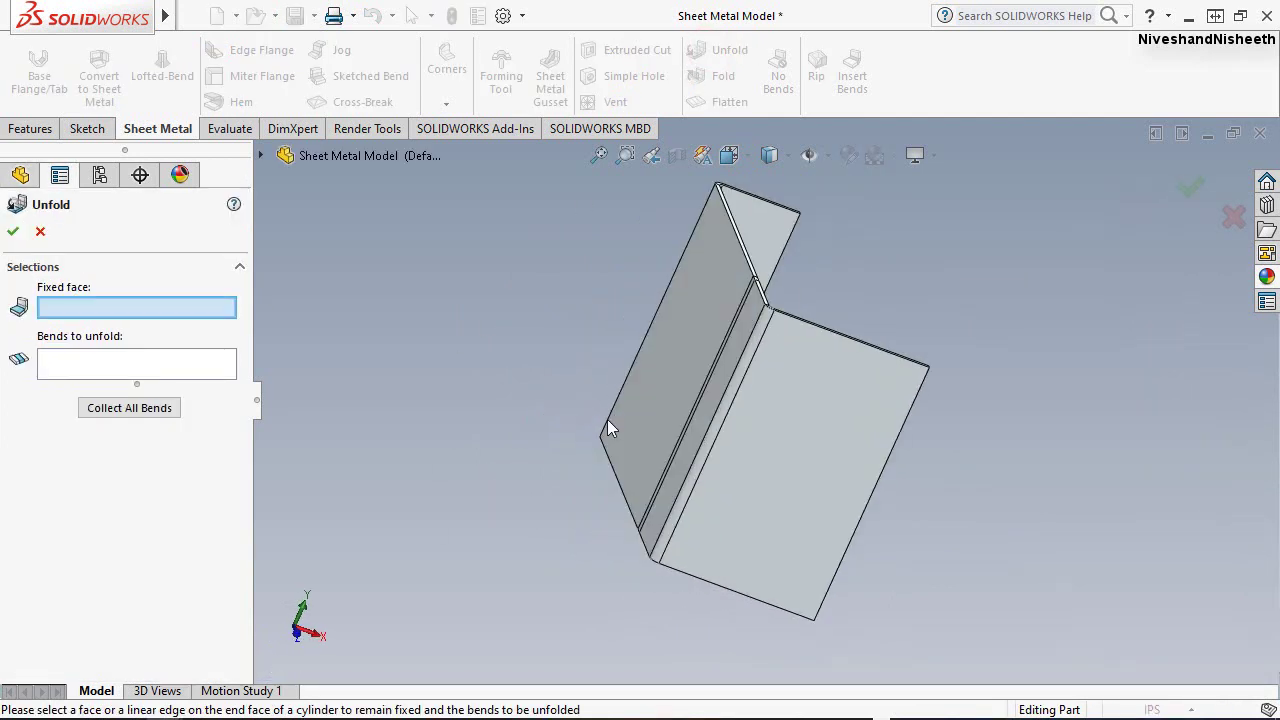
left_click(669, 376)
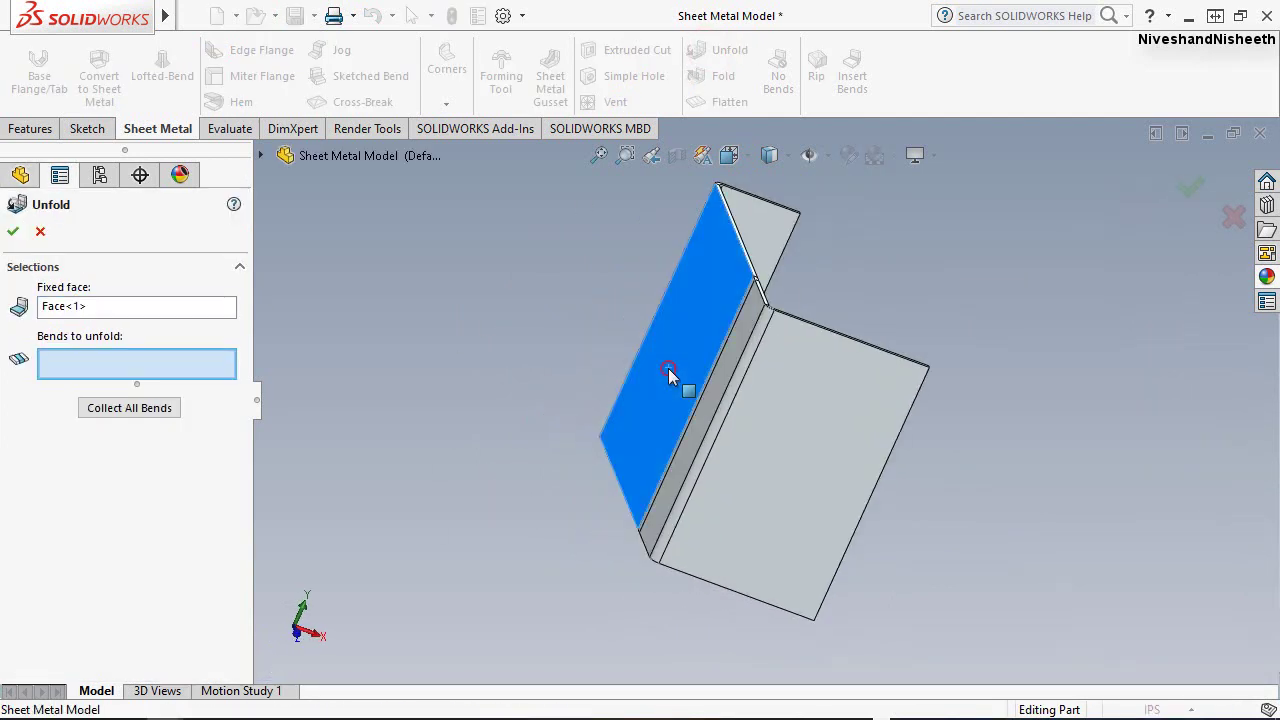
left_click(700, 469)
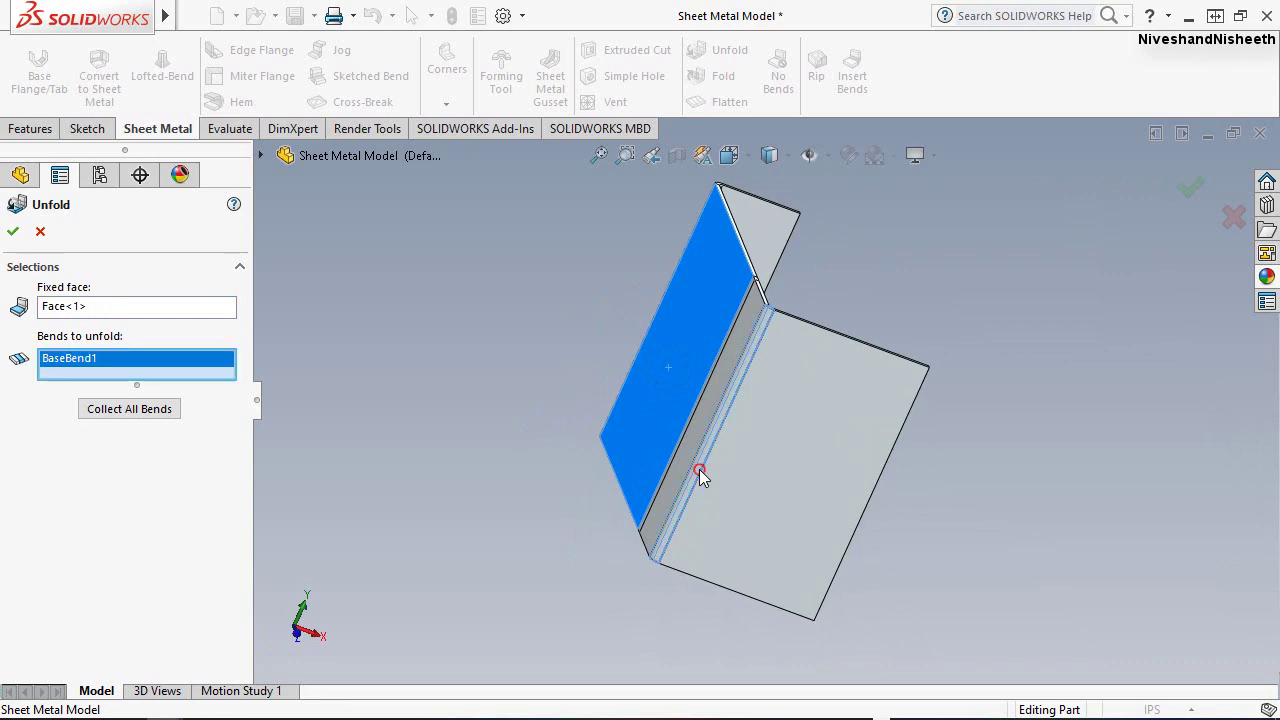
right_click(940, 500)
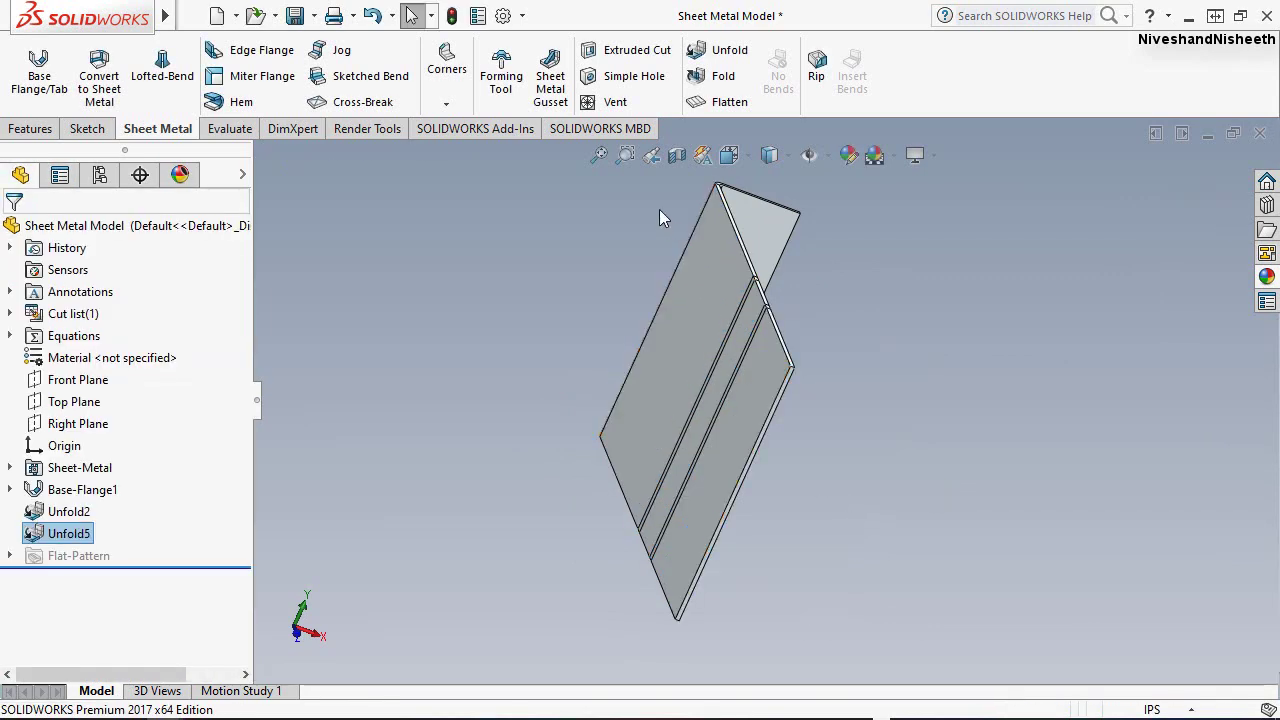
Step: Inspect the flattened part, then undo the second unfold
left_click(652, 156)
middle_click_drag(614, 434, 582, 366)
left_click(614, 187)
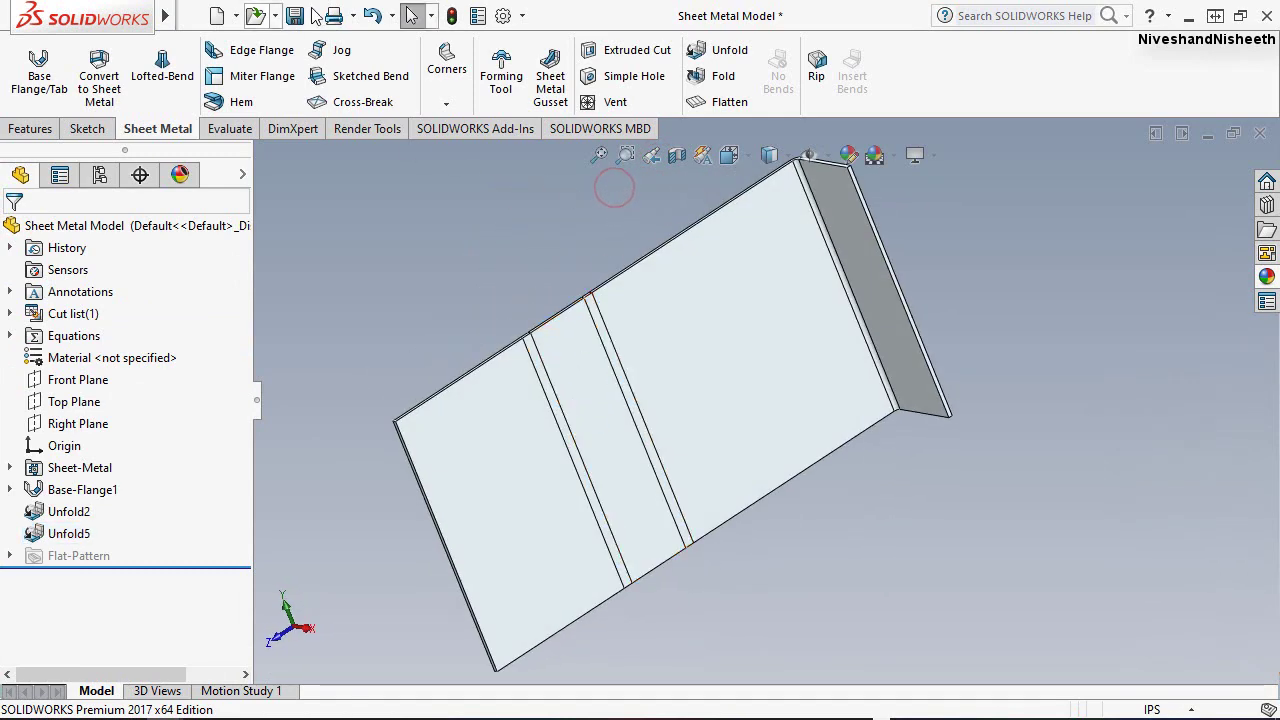
left_click(374, 16)
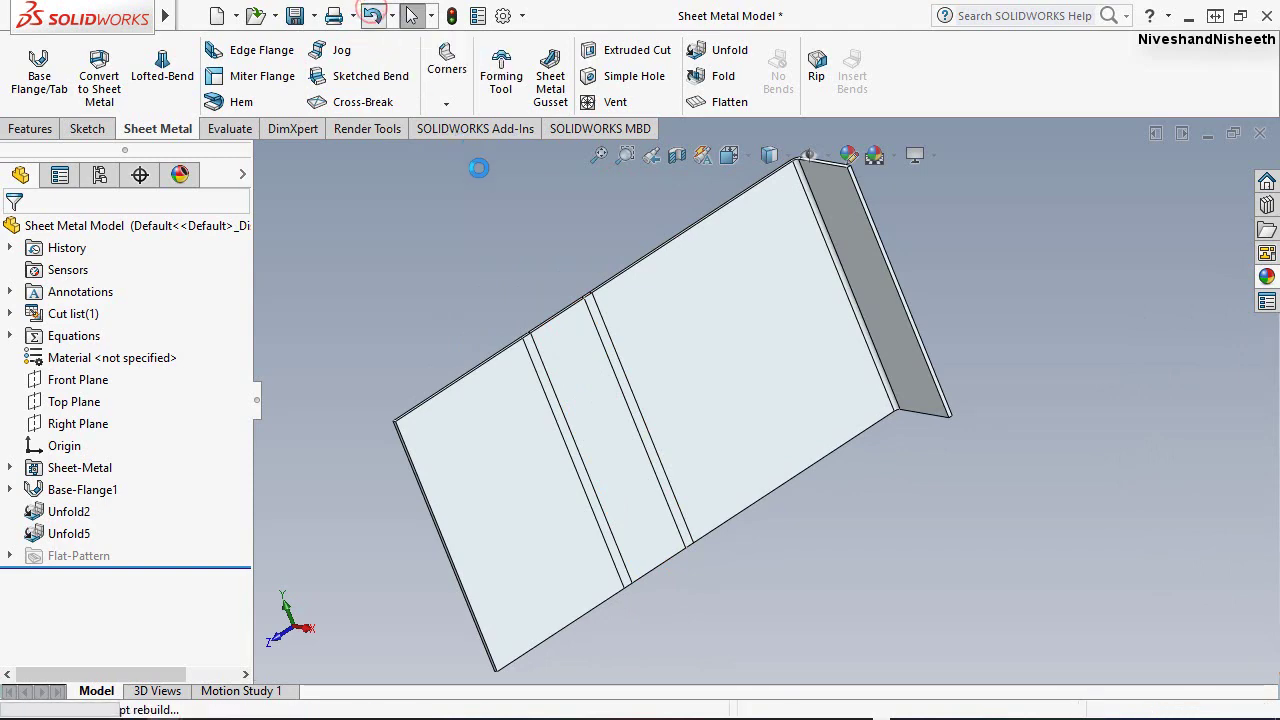
Step: Finish removing Unfold5 and show the upright channel in isometric view
left_click(492, 203)
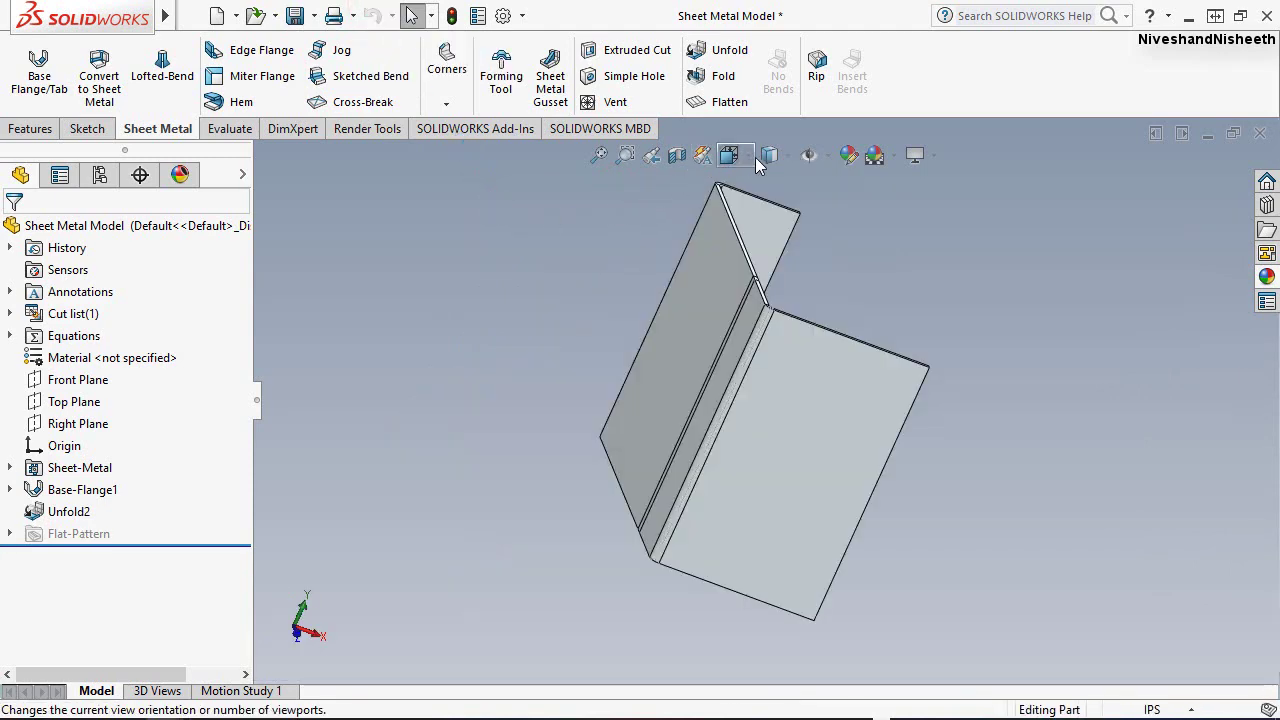
key("space")
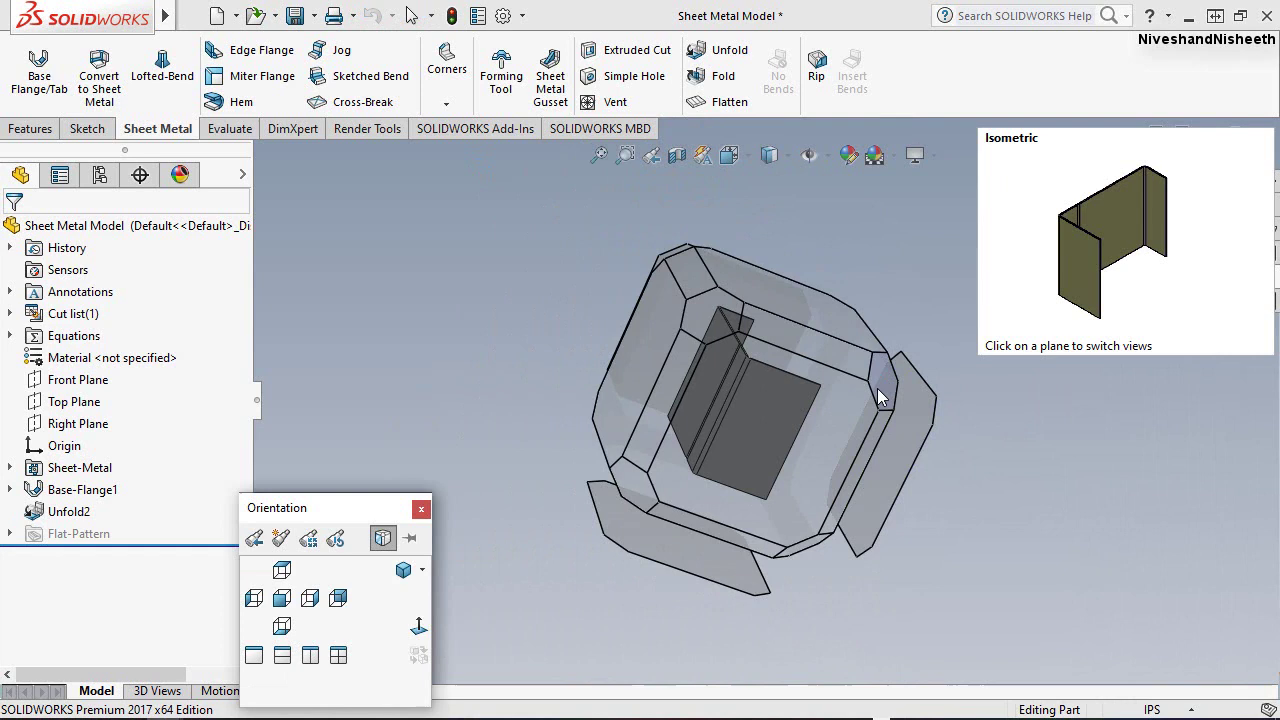
left_click(877, 391)
left_click(421, 316)
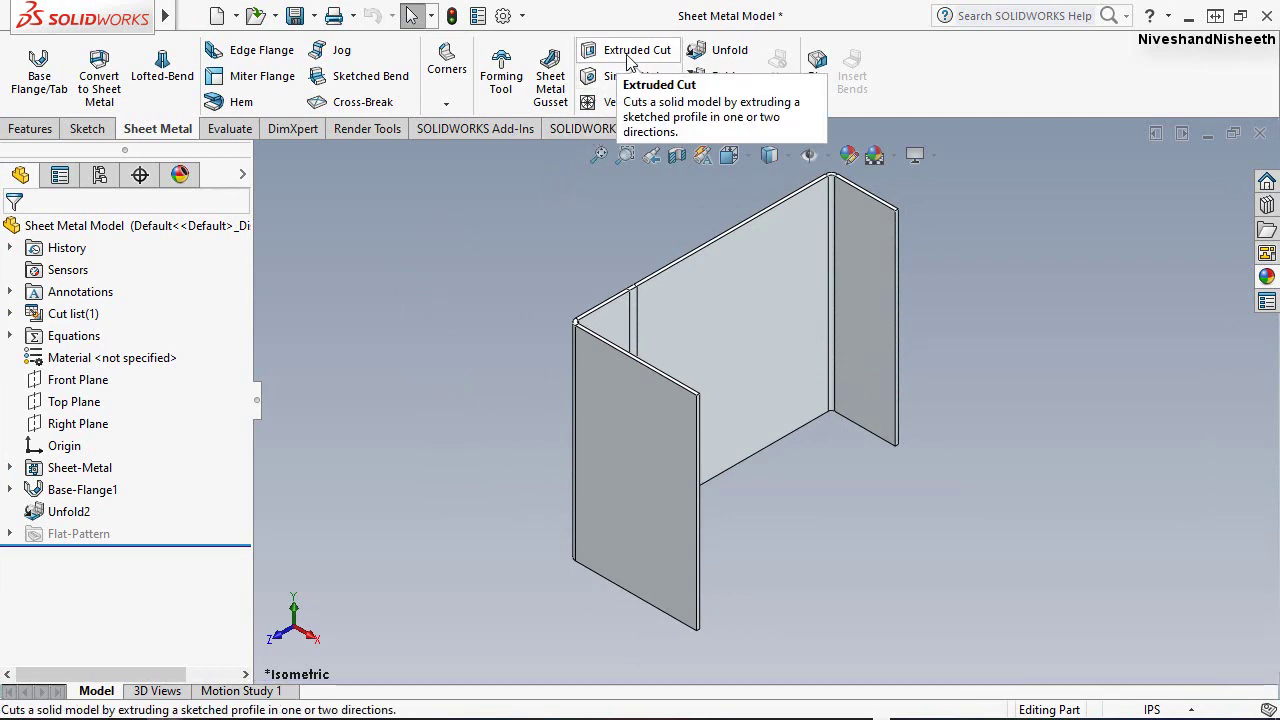
Step: Start an extruded cut sketching on the large face, viewed from the Right
left_click(625, 53)
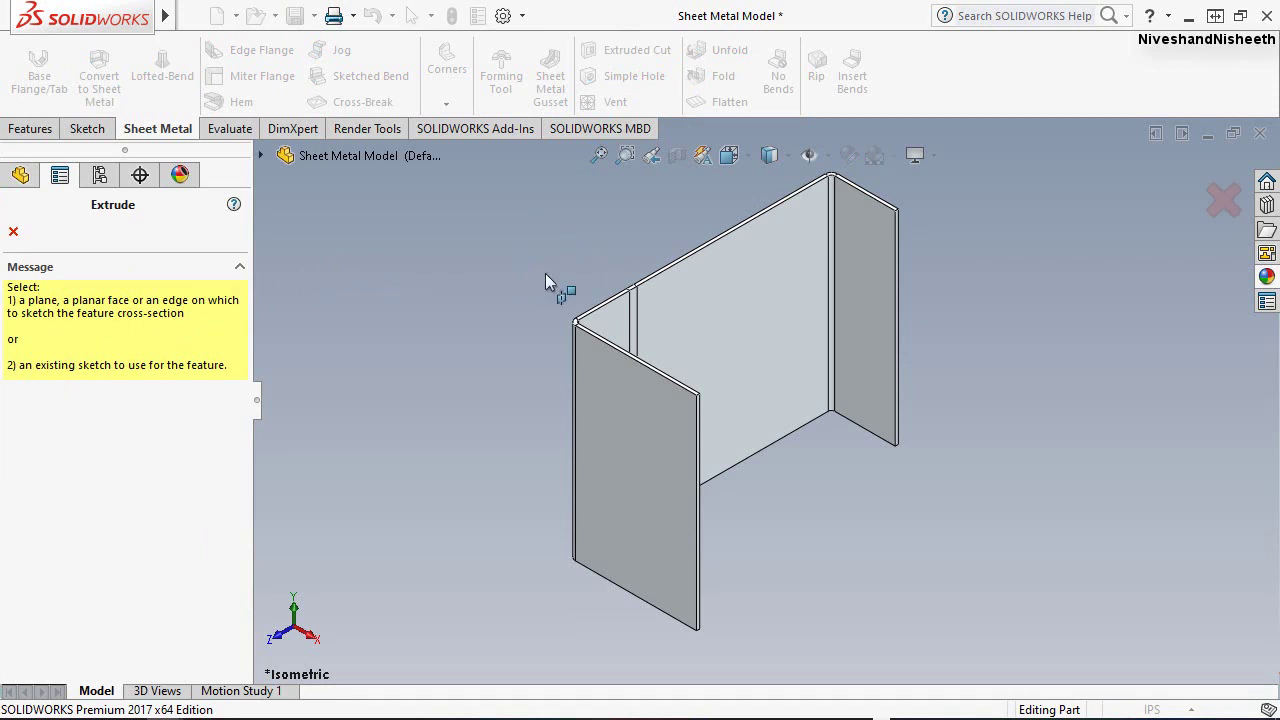
left_click(667, 319)
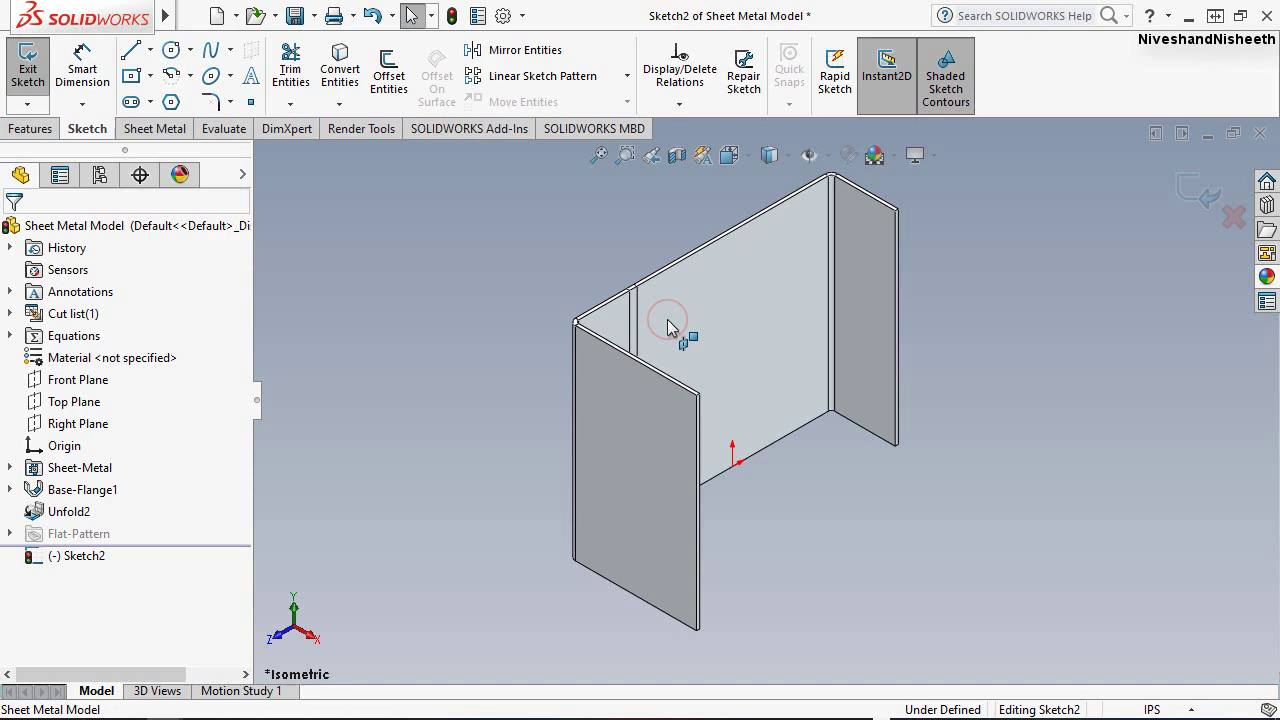
left_click(750, 161)
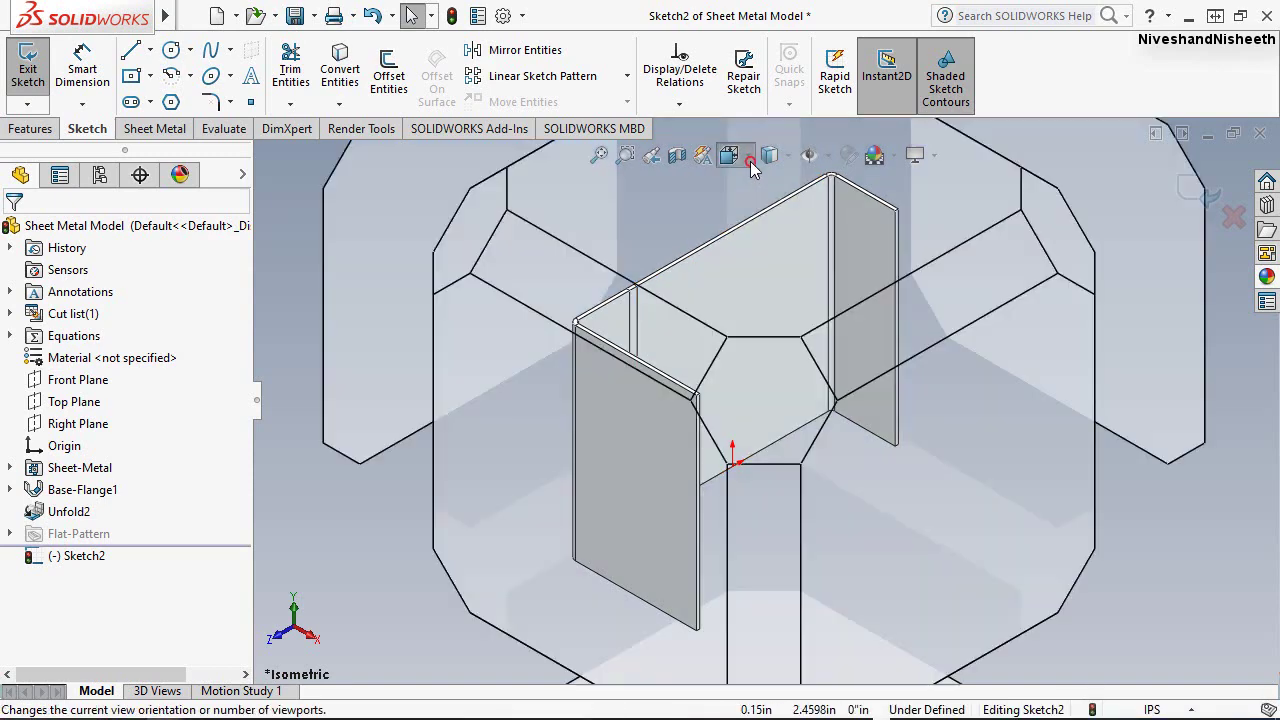
left_click(804, 448)
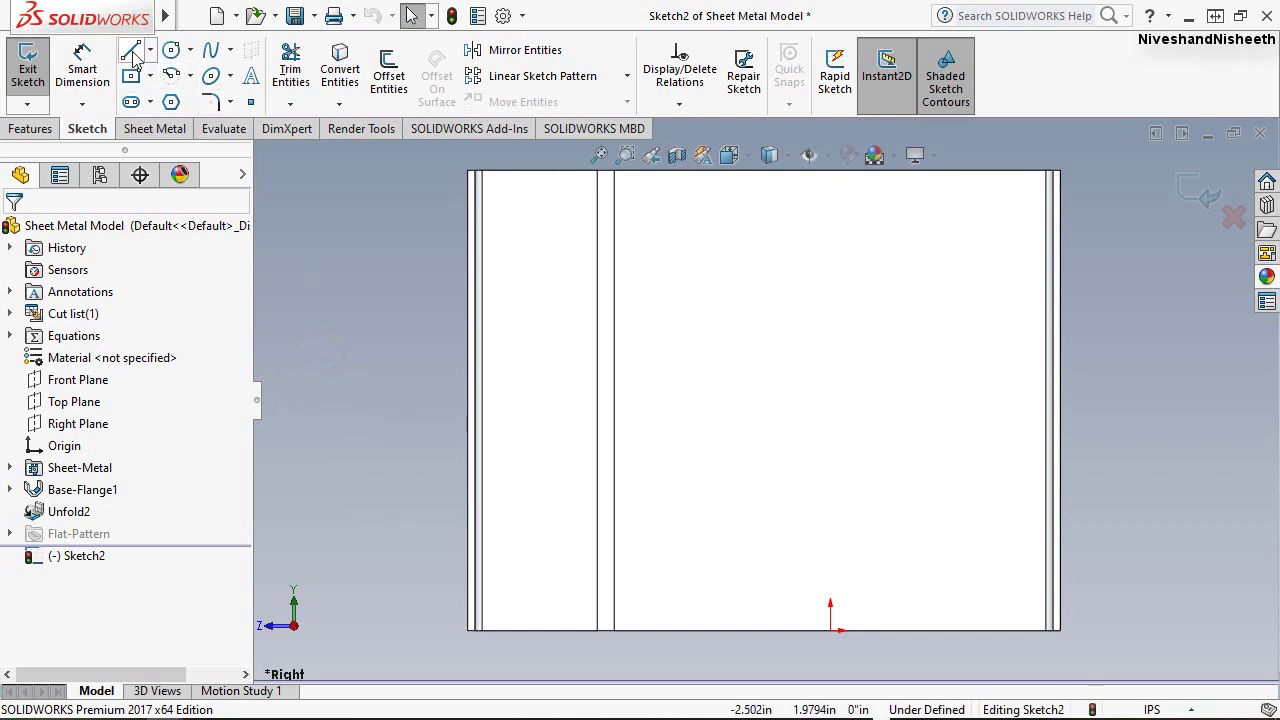
Step: Draw a closed four-line profile from the top edge with one slanted side, then end the Line tool
key("l")
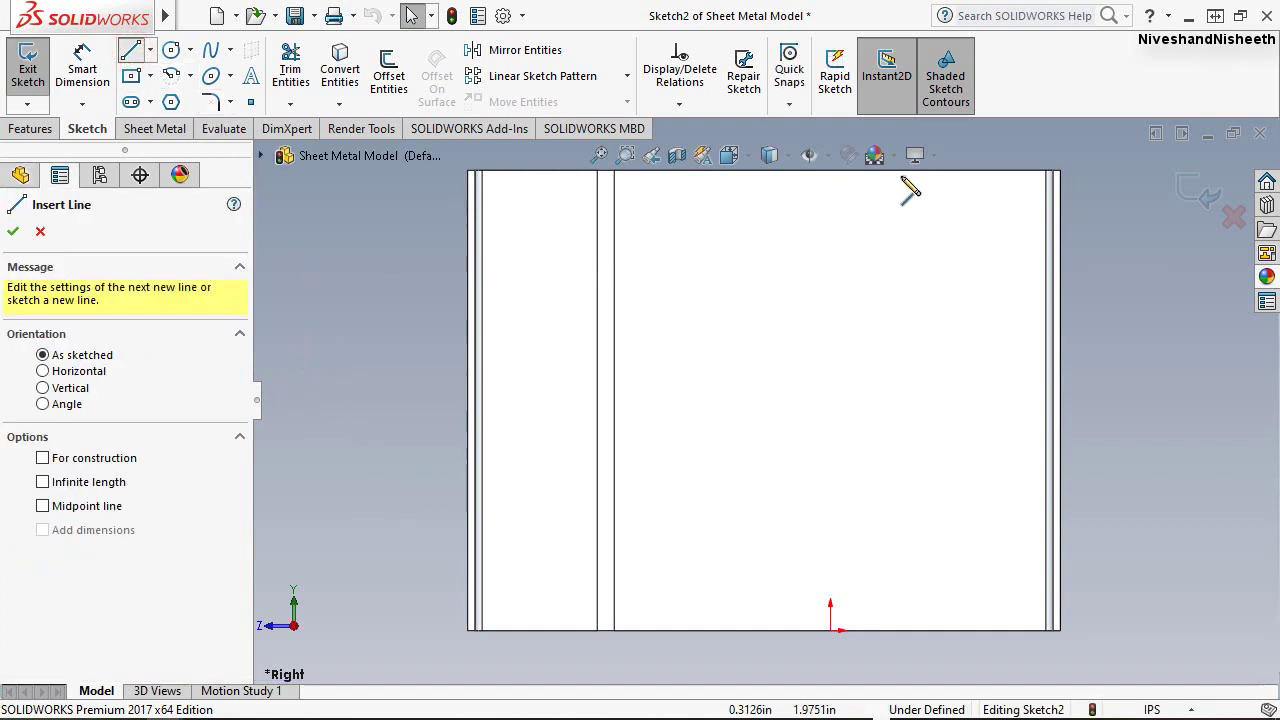
left_click(894, 172)
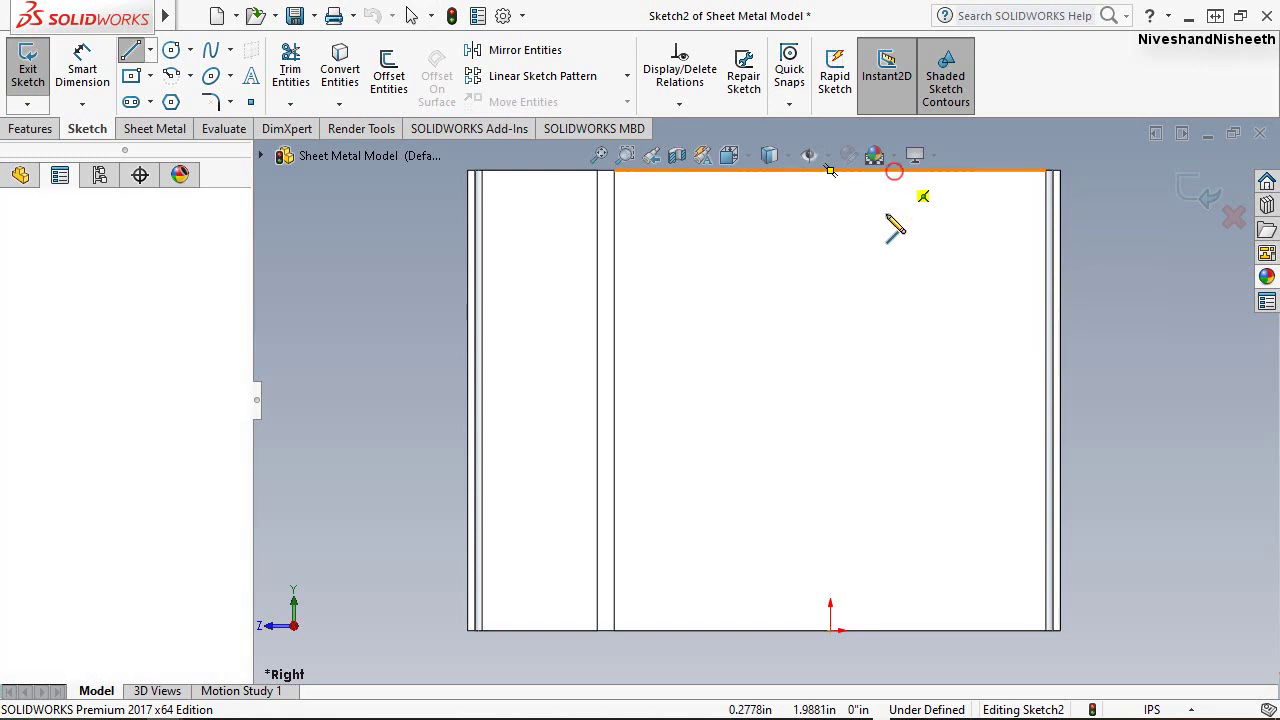
left_click(818, 321)
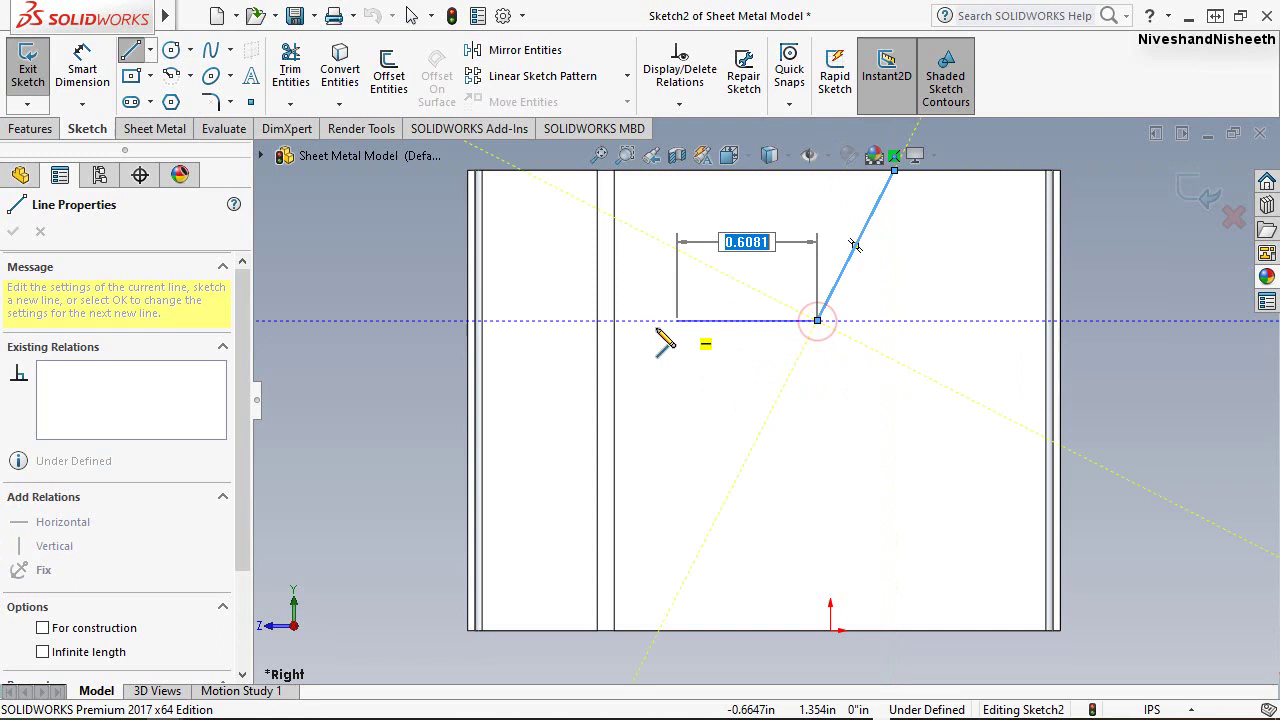
left_click(564, 319)
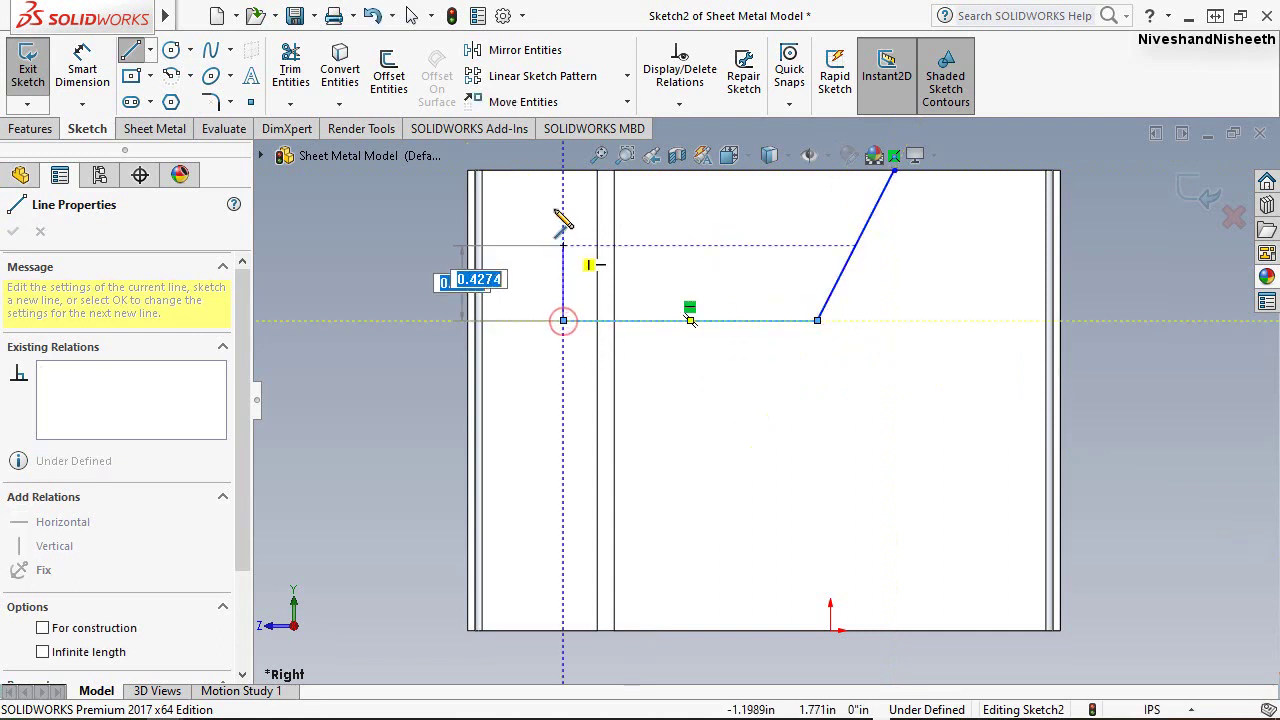
left_click(541, 171)
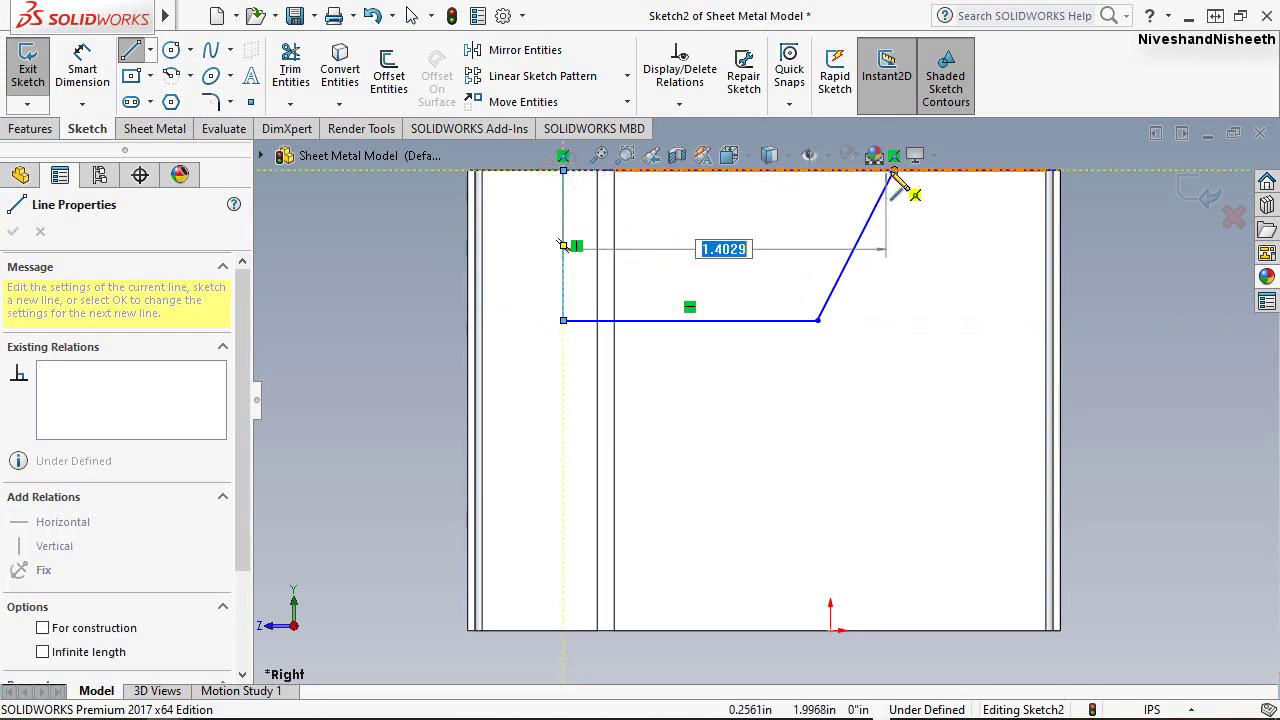
left_click(892, 173)
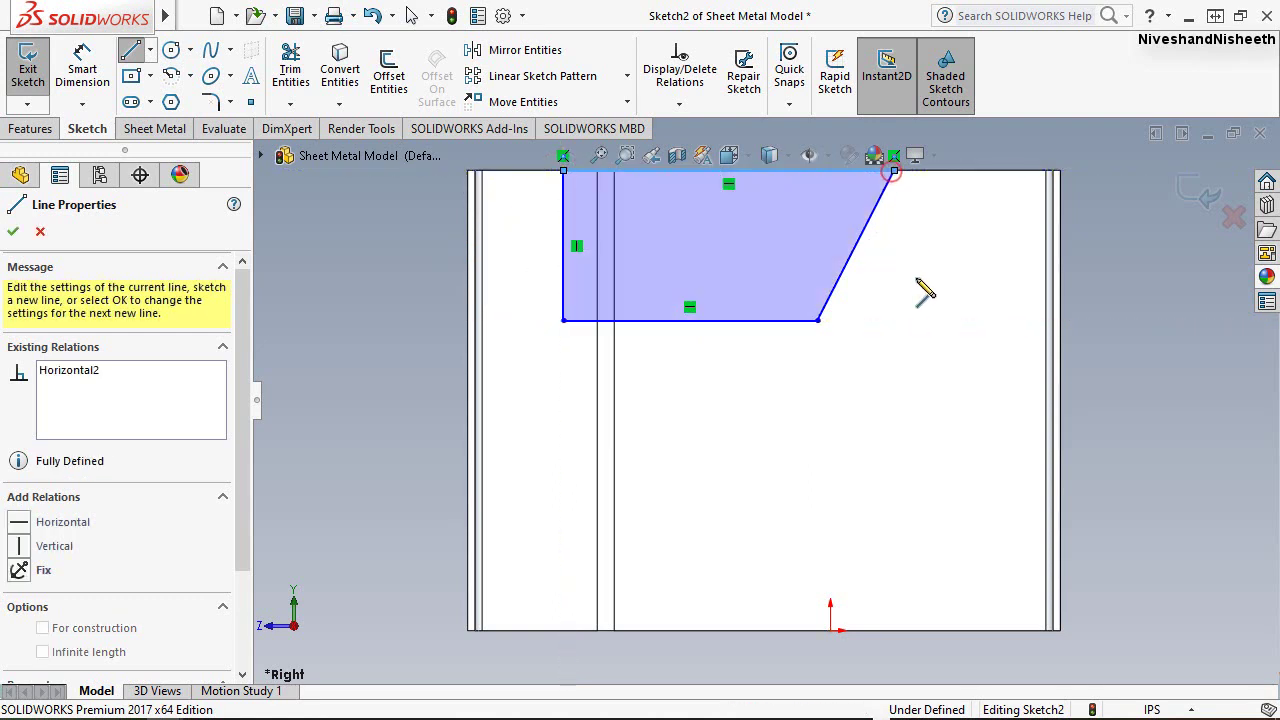
right_click(977, 310)
left_click(968, 295)
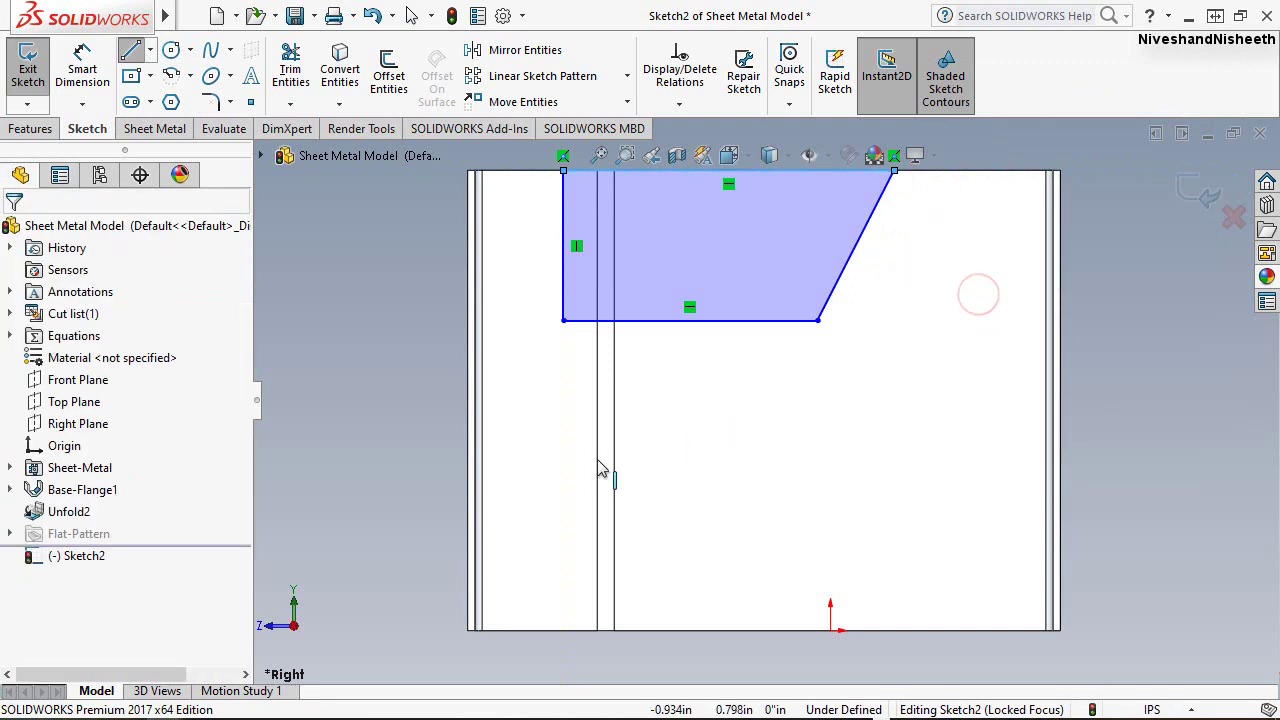
scroll(591, 477, "down", 4)
scroll(540, 472, "up", 3)
scroll(540, 474, "up", 3)
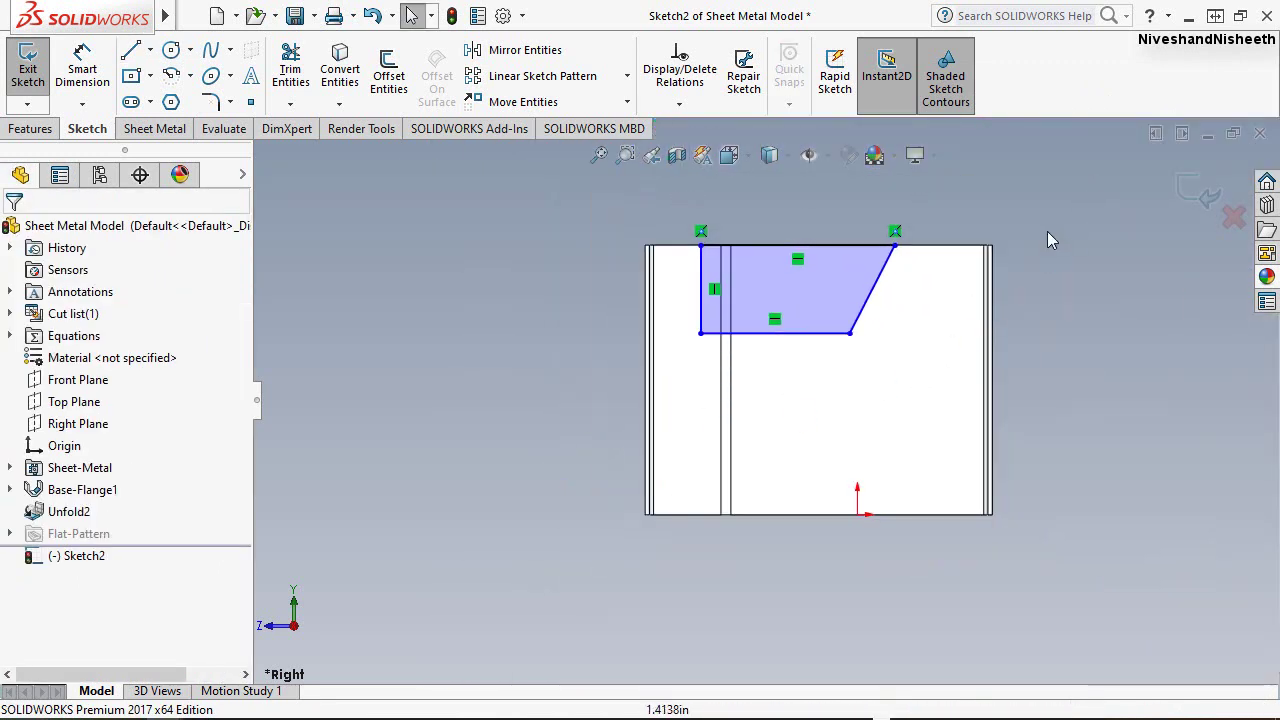
scroll(1040, 240, "down", 3)
Step: Dimension the slot profile with a 3/4" top offset to the right edge and a 1" bottom length
left_click(1005, 295)
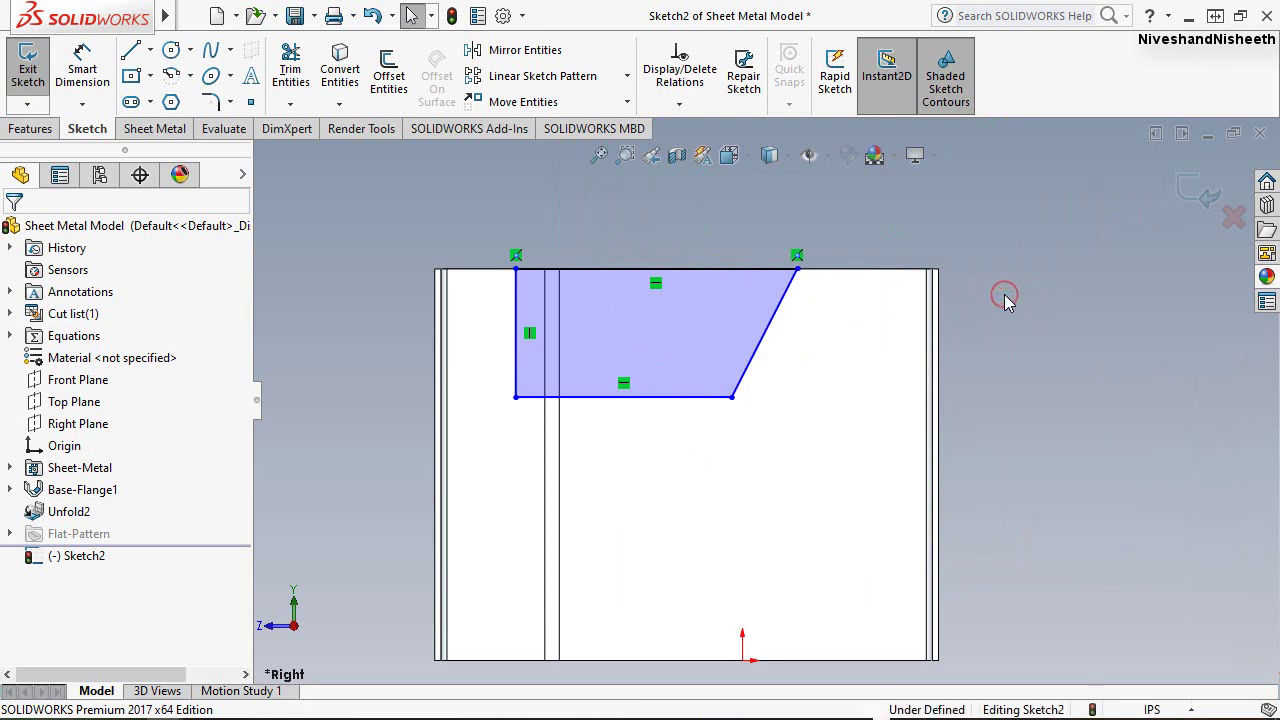
left_click(643, 209)
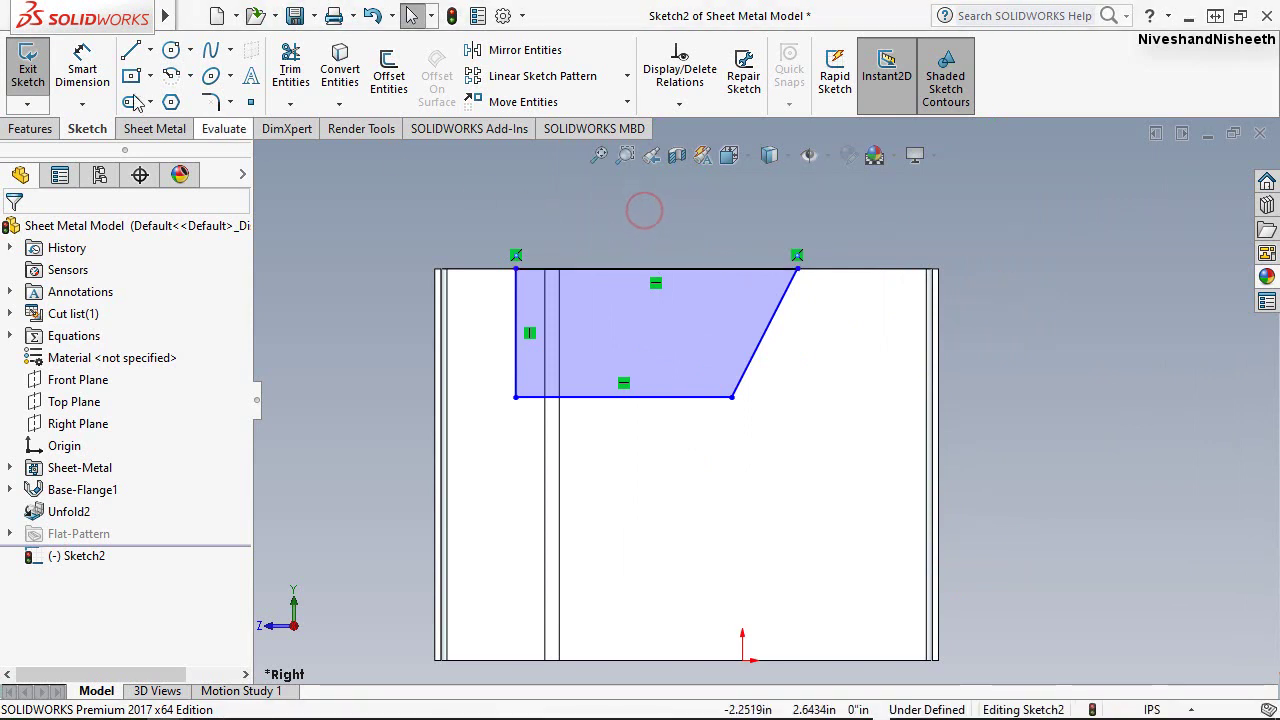
left_click(85, 58)
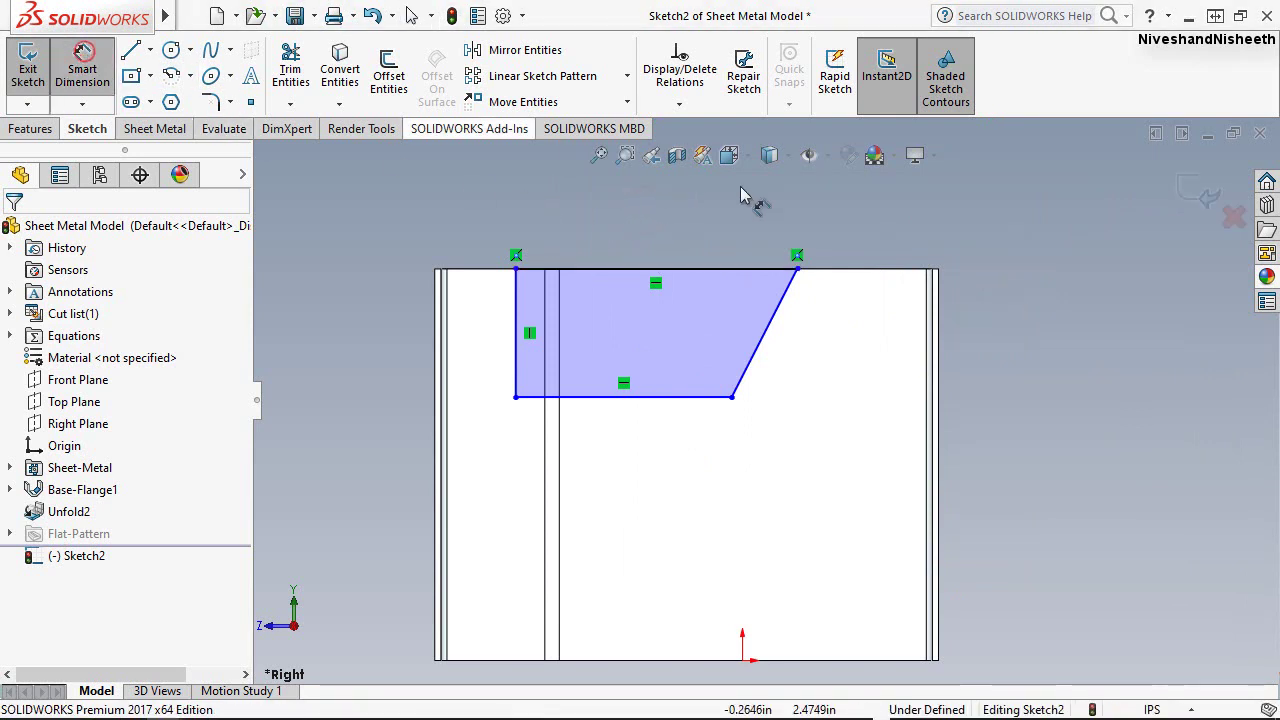
left_click(799, 270)
left_click(940, 290)
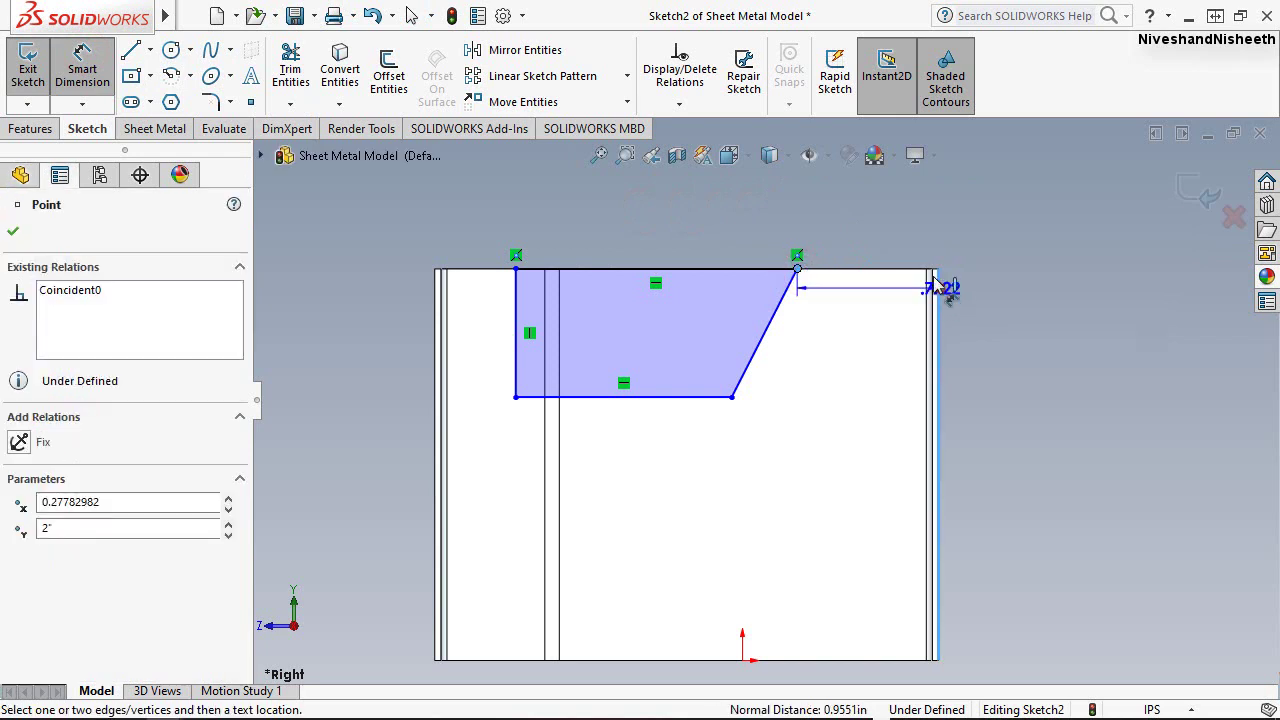
left_click(886, 228)
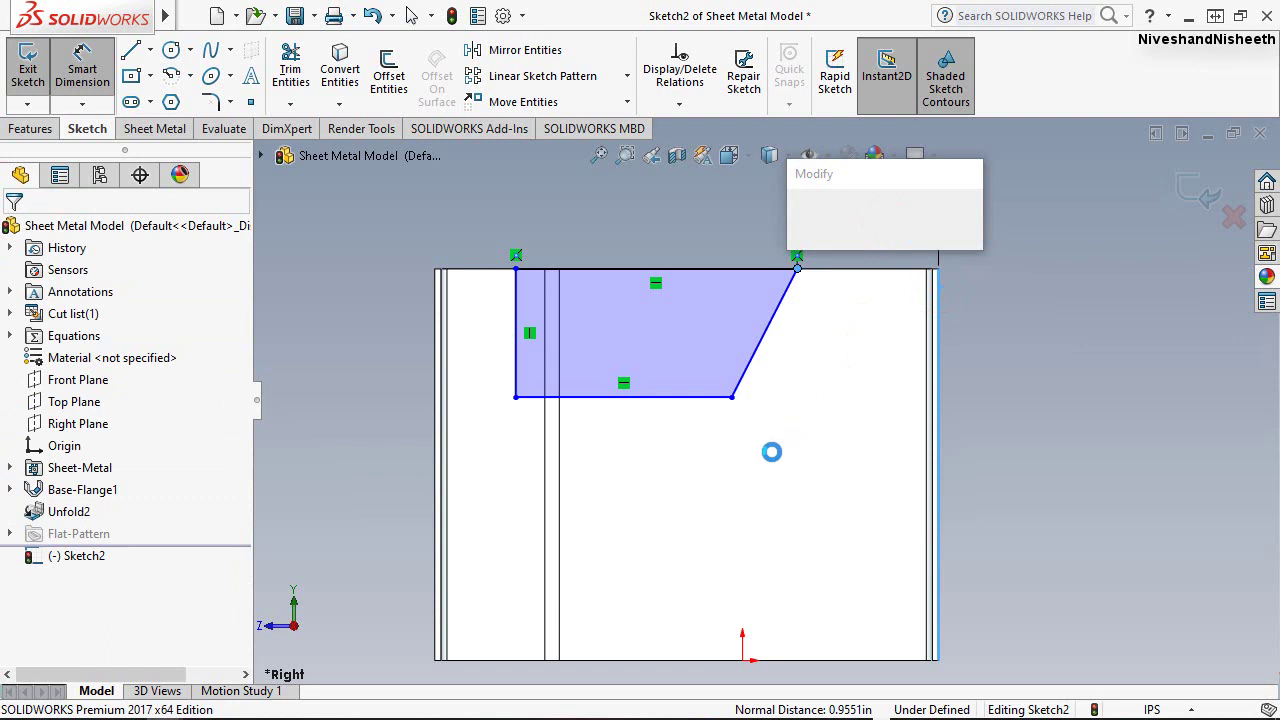
type("3")
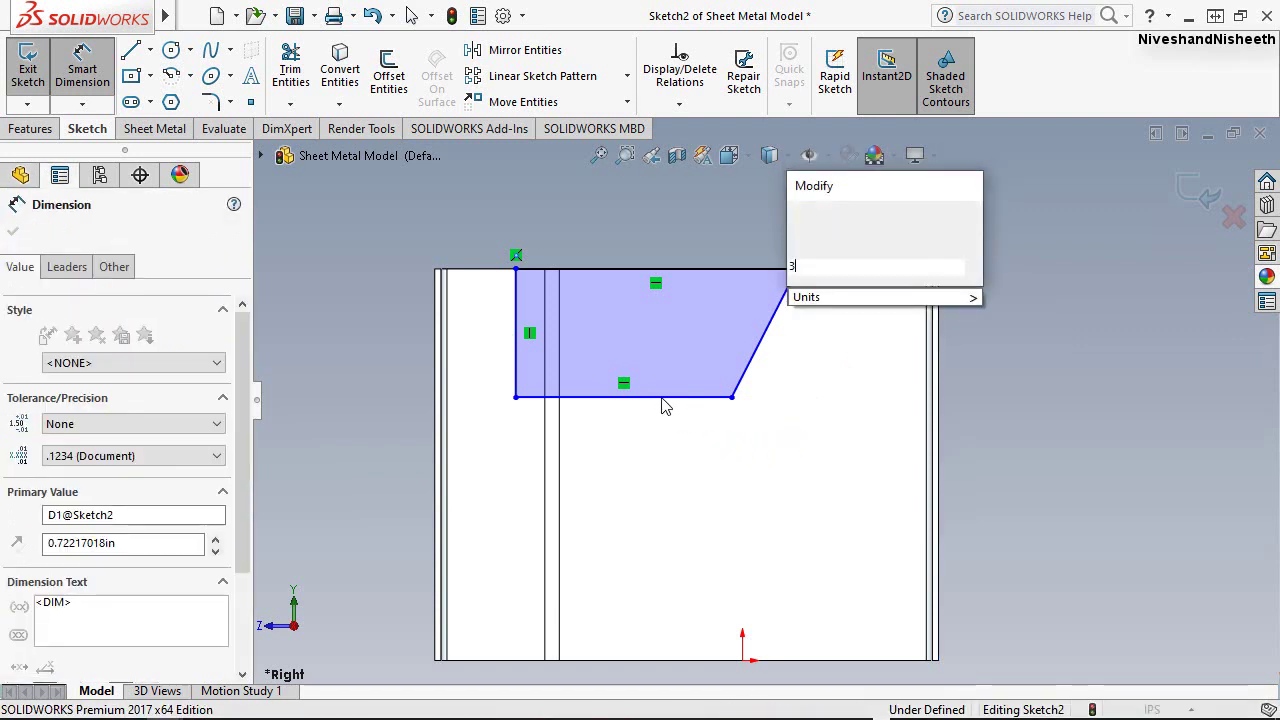
type("/4")
key("Return")
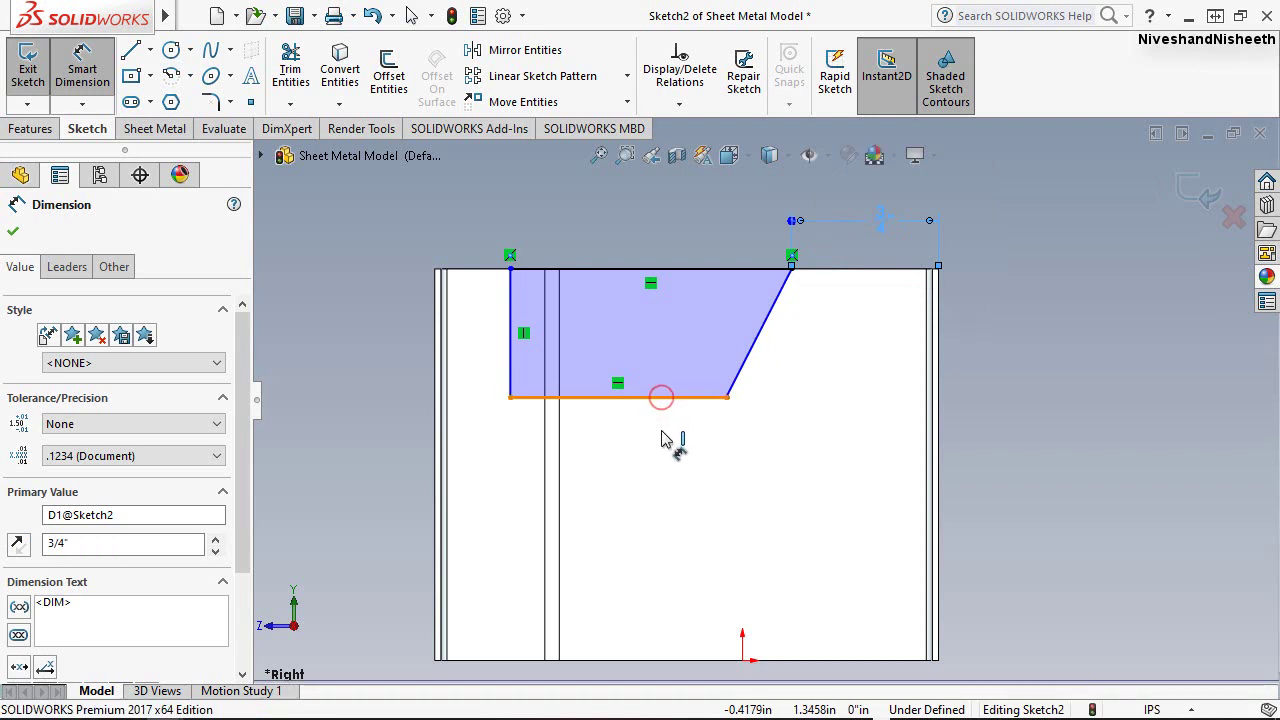
left_click(650, 443)
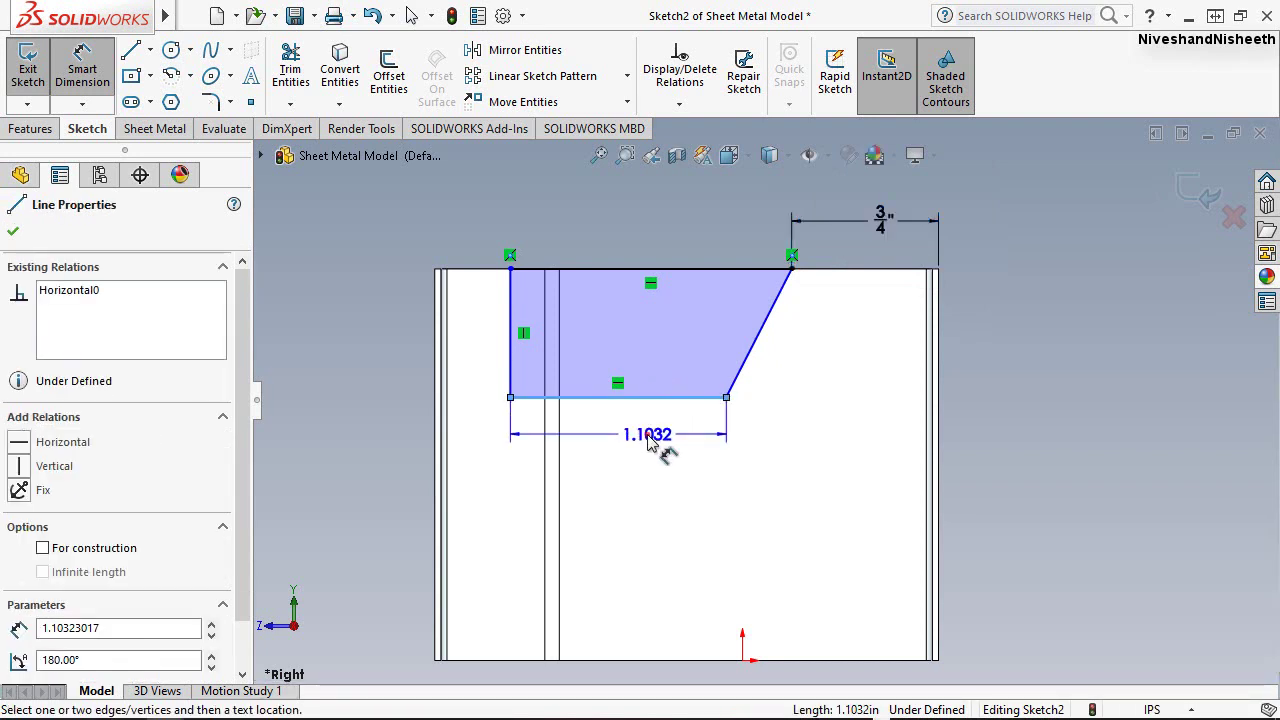
left_click(650, 443)
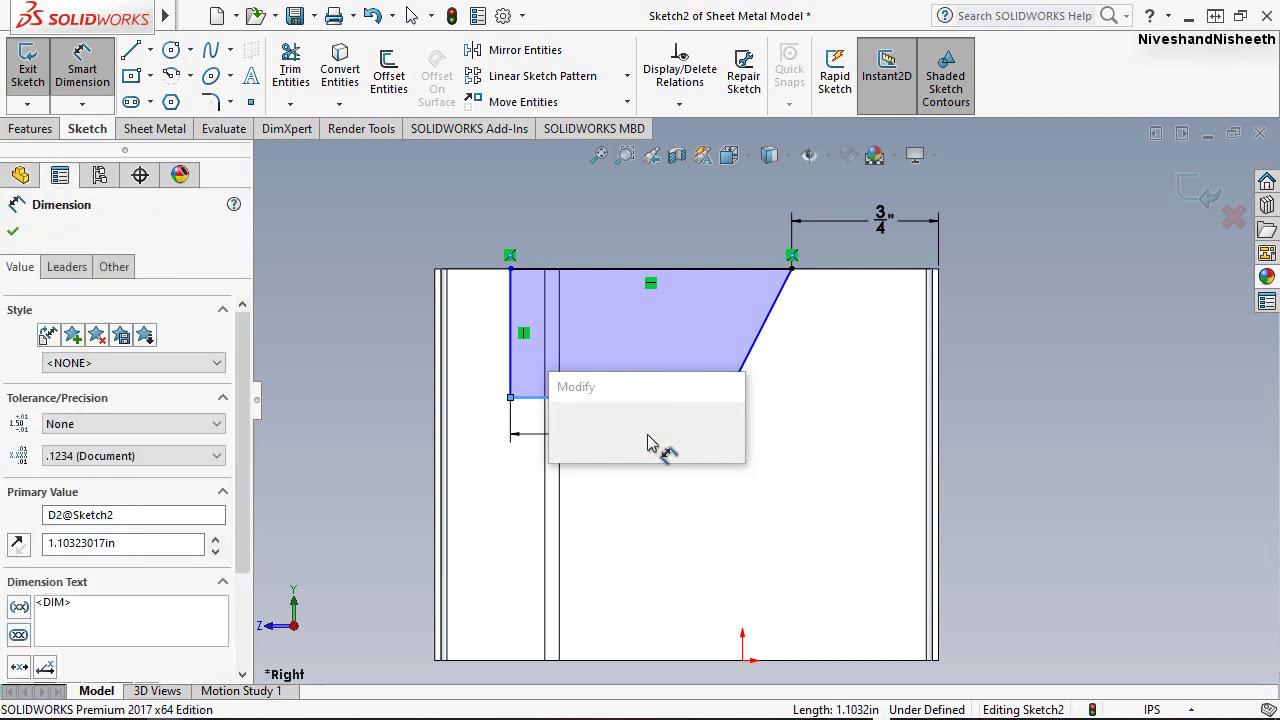
type("1")
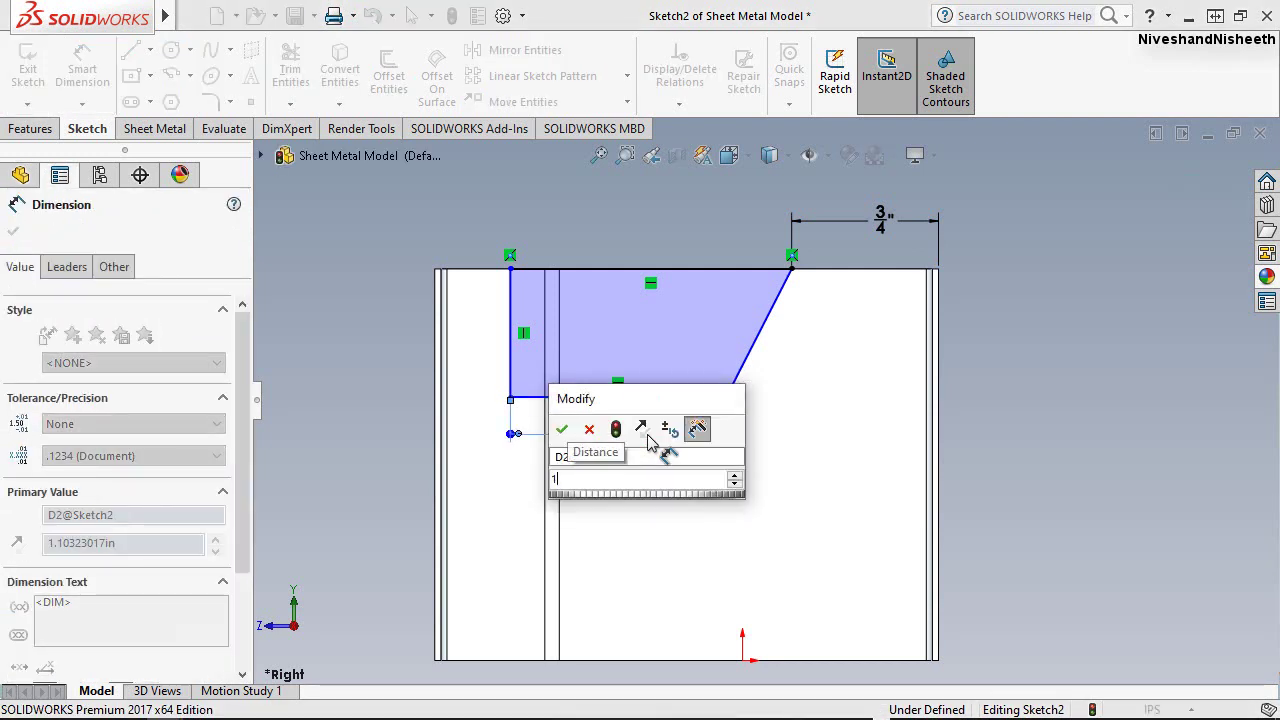
key("Return")
Step: Add the 1/2" profile height and the .1556" left offset from the bend line, then exit dimensioning
left_click(632, 443)
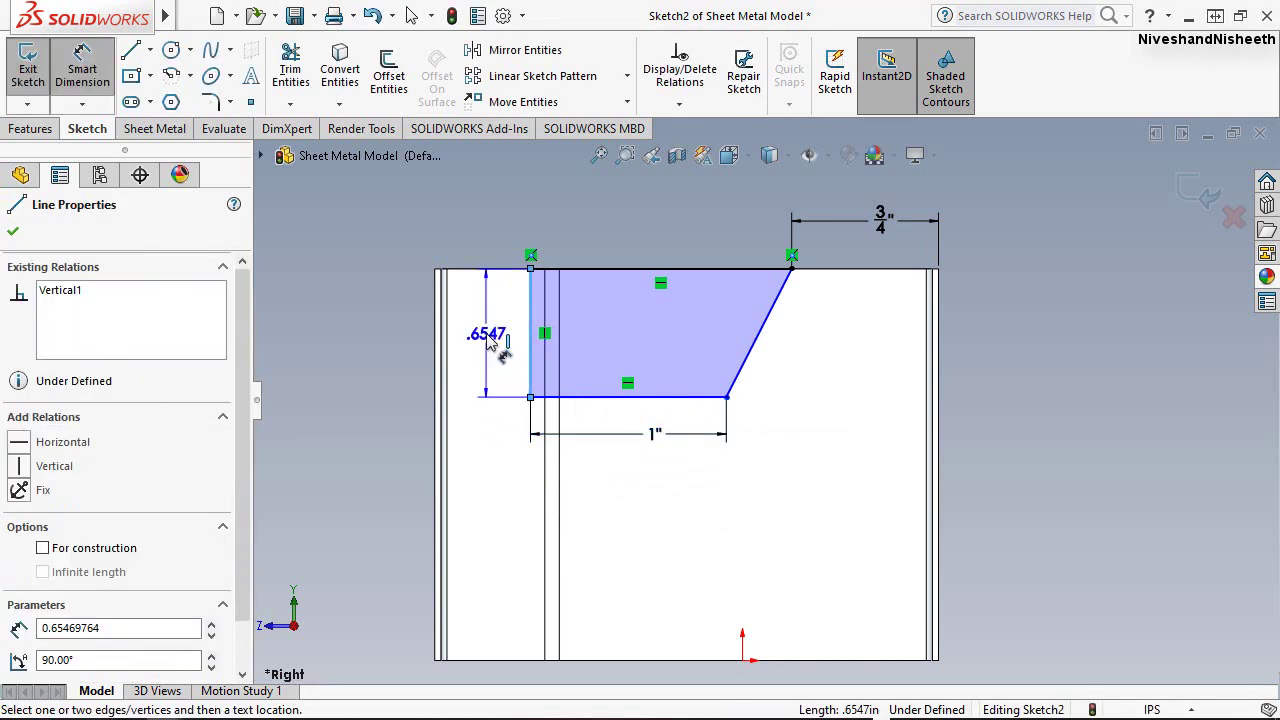
left_click(487, 340)
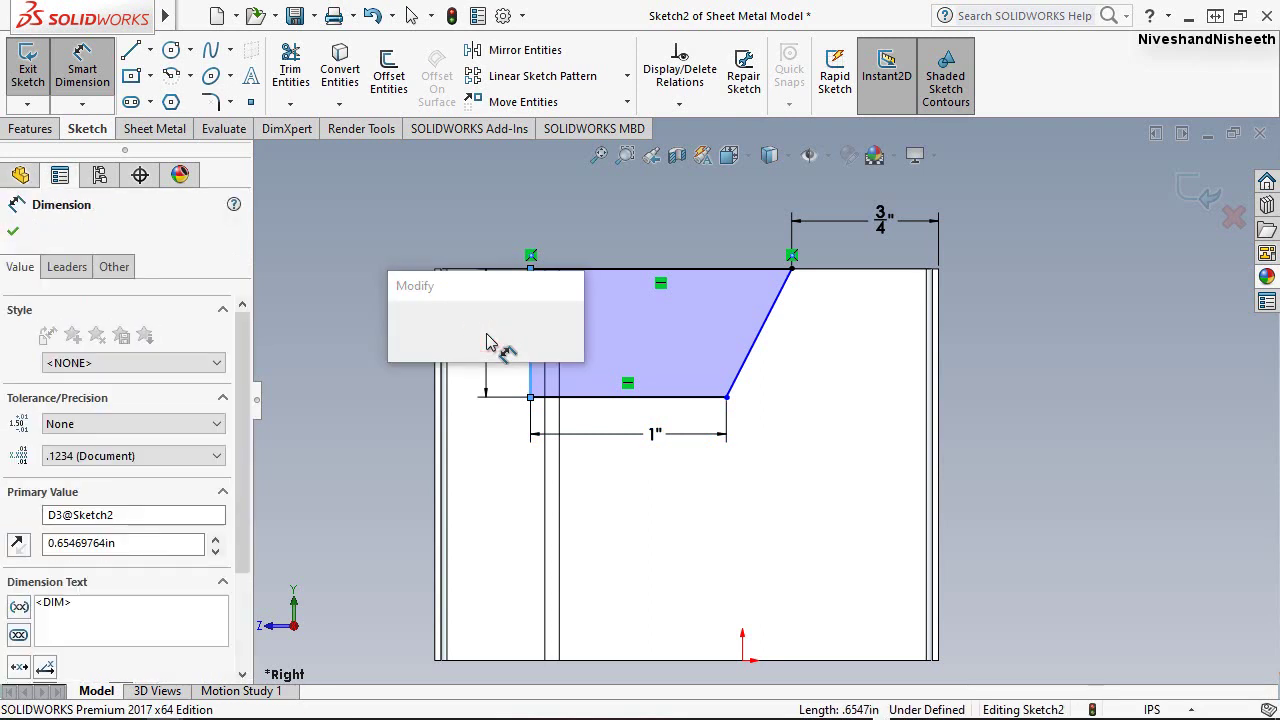
type("1/2")
key("Escape")
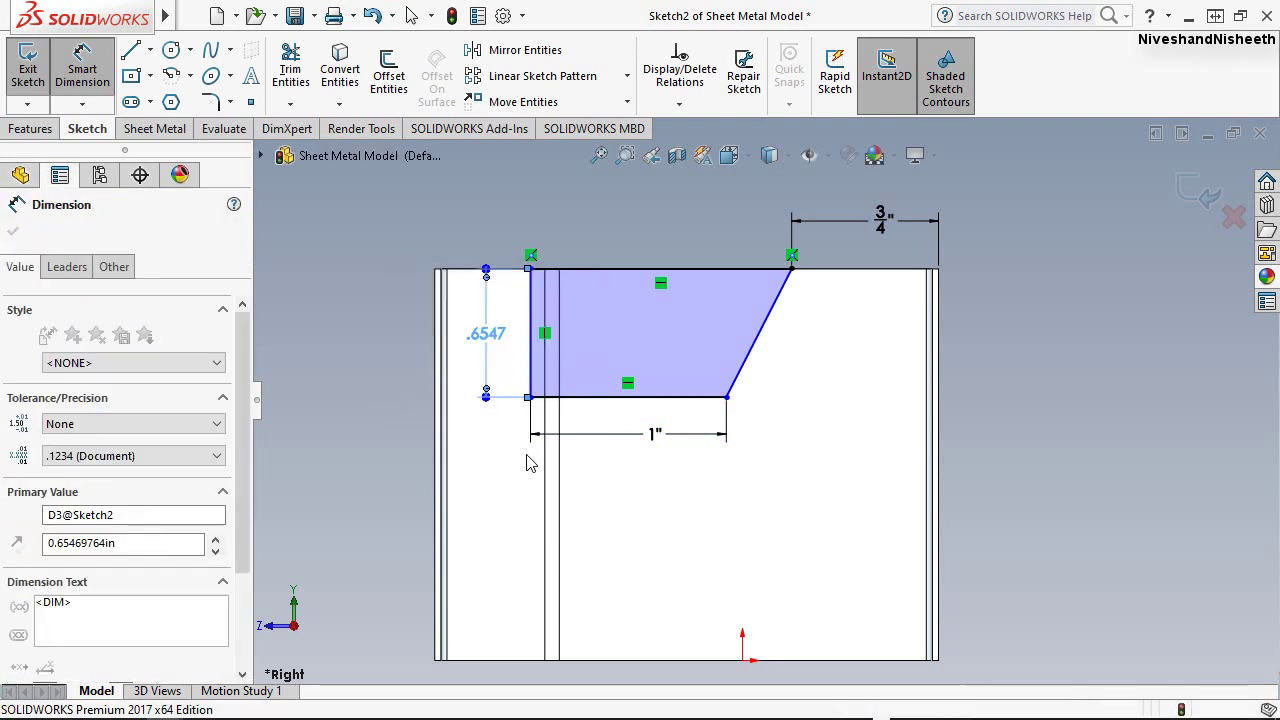
left_click(548, 345)
left_click(531, 340)
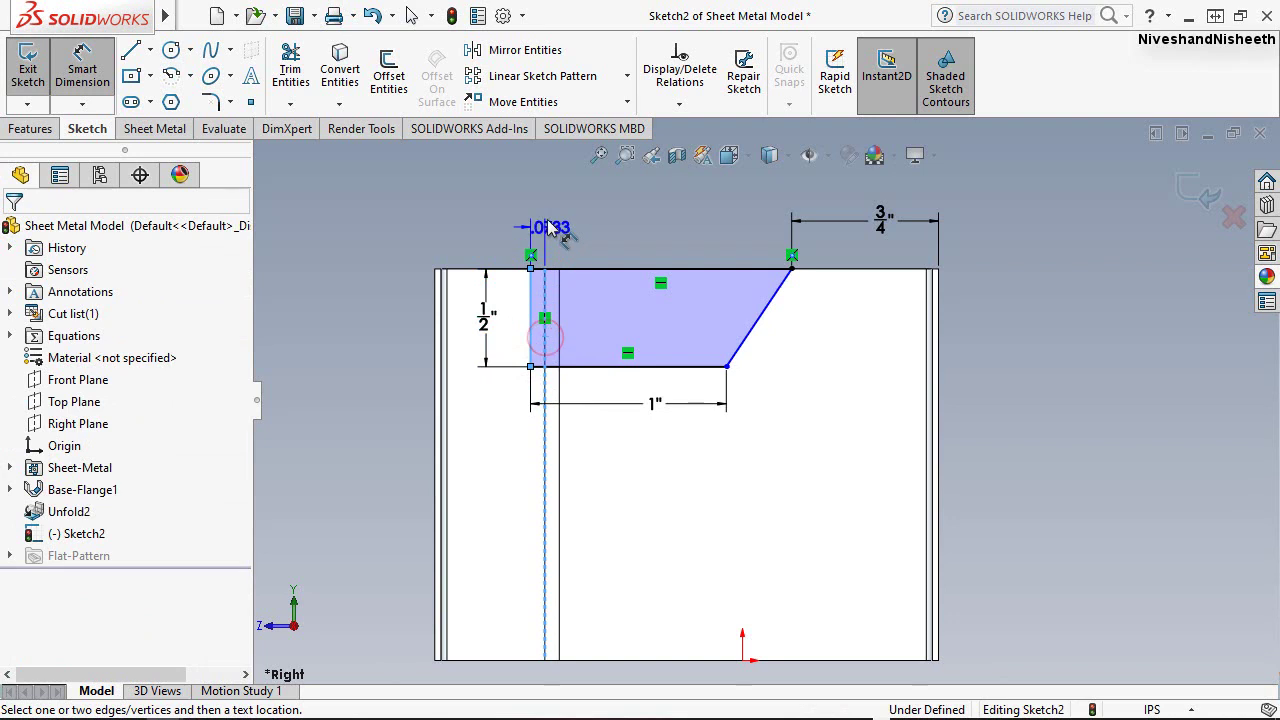
left_click(548, 226)
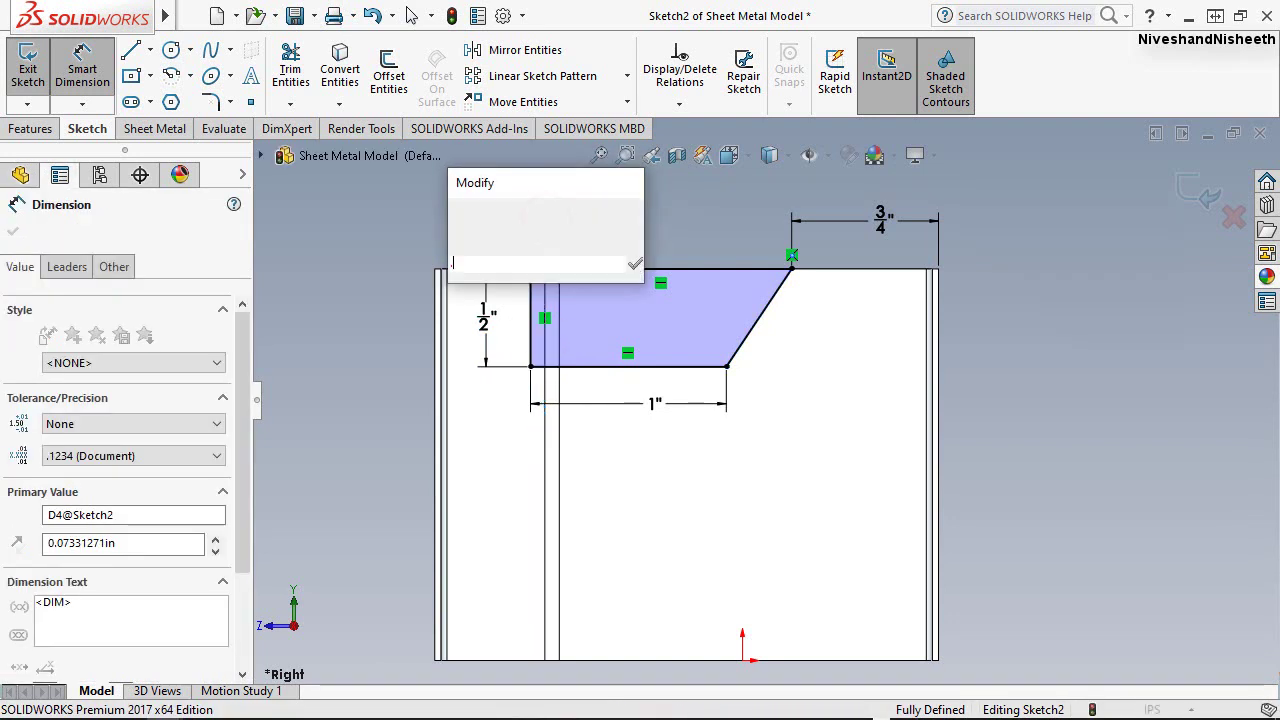
type(".15")
type("in")
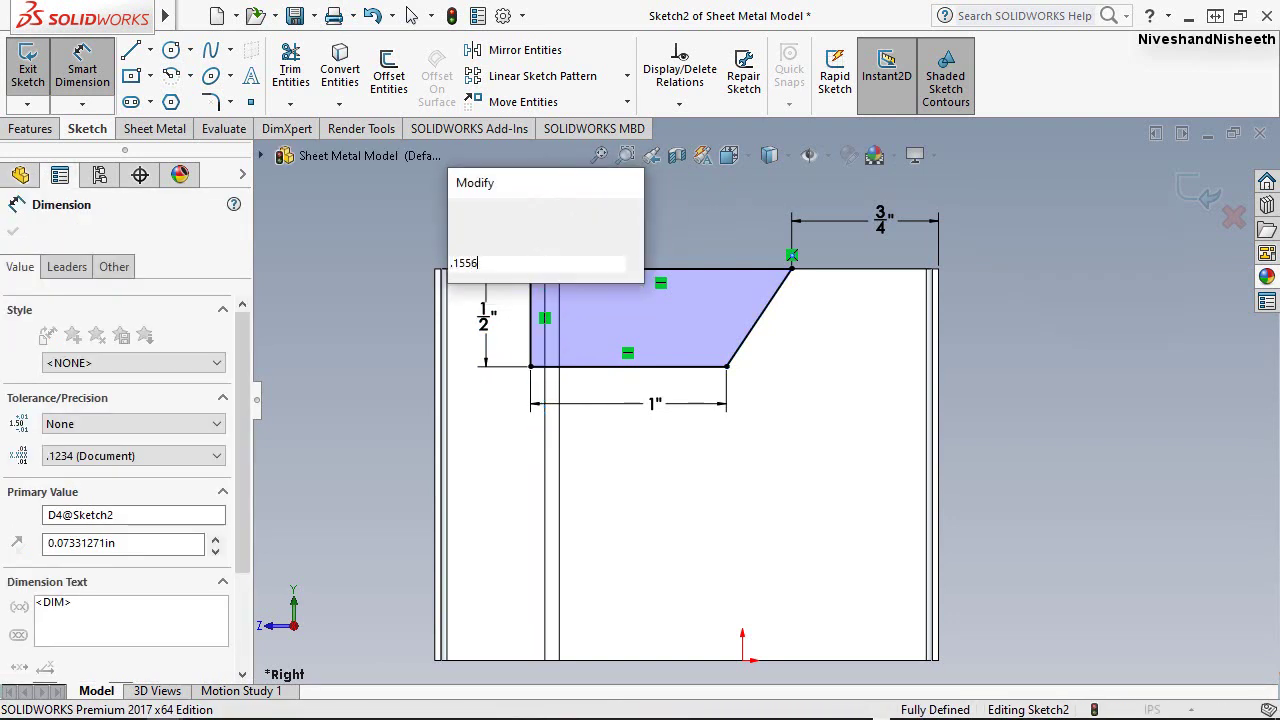
key("Return")
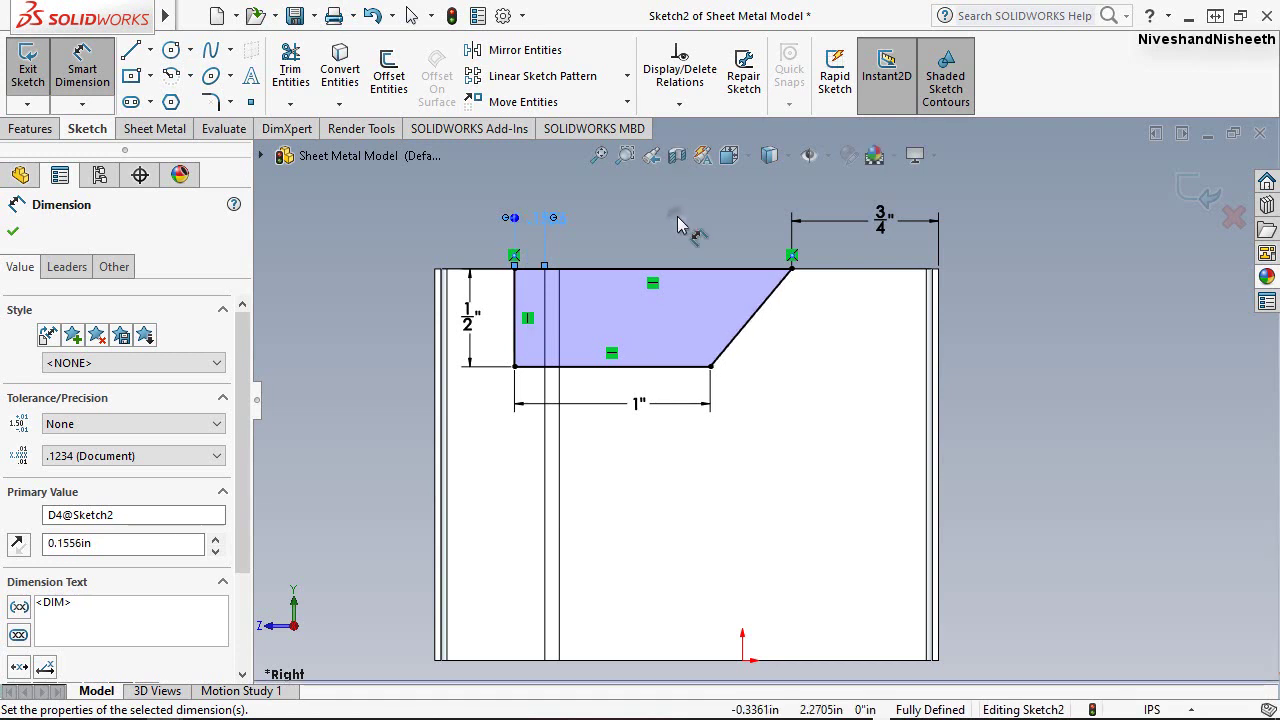
right_click(678, 224)
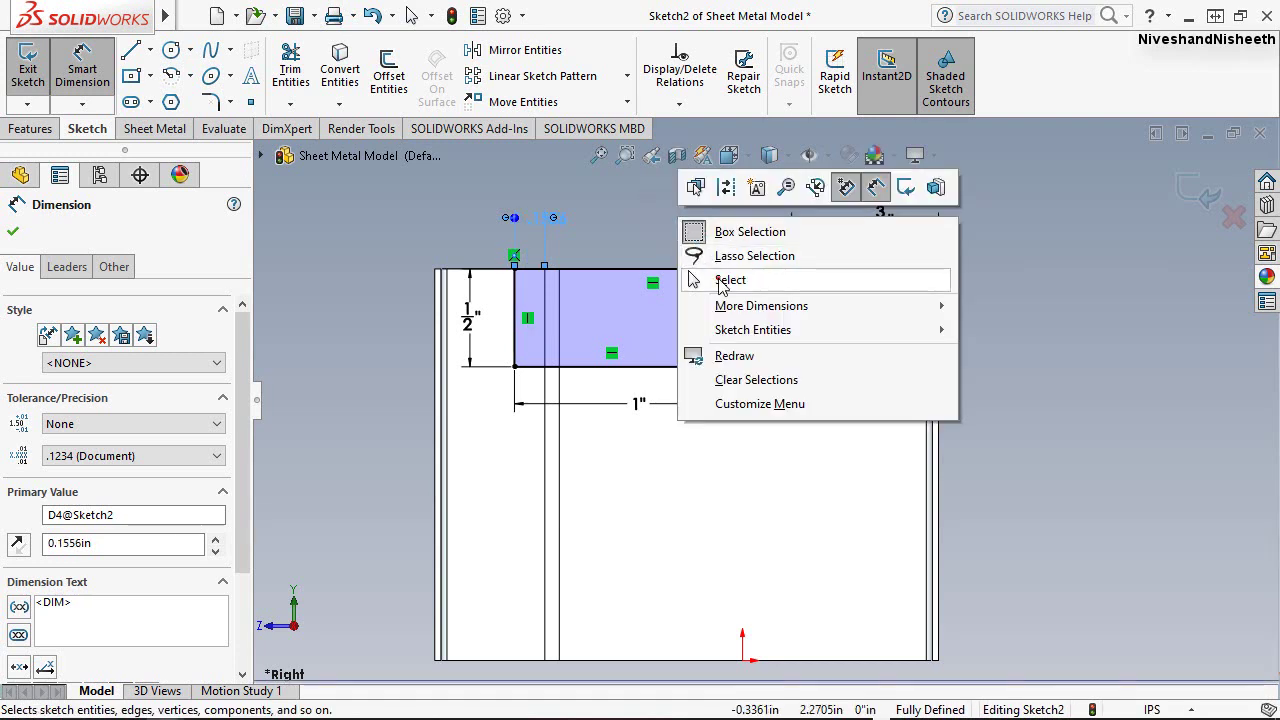
left_click(718, 278)
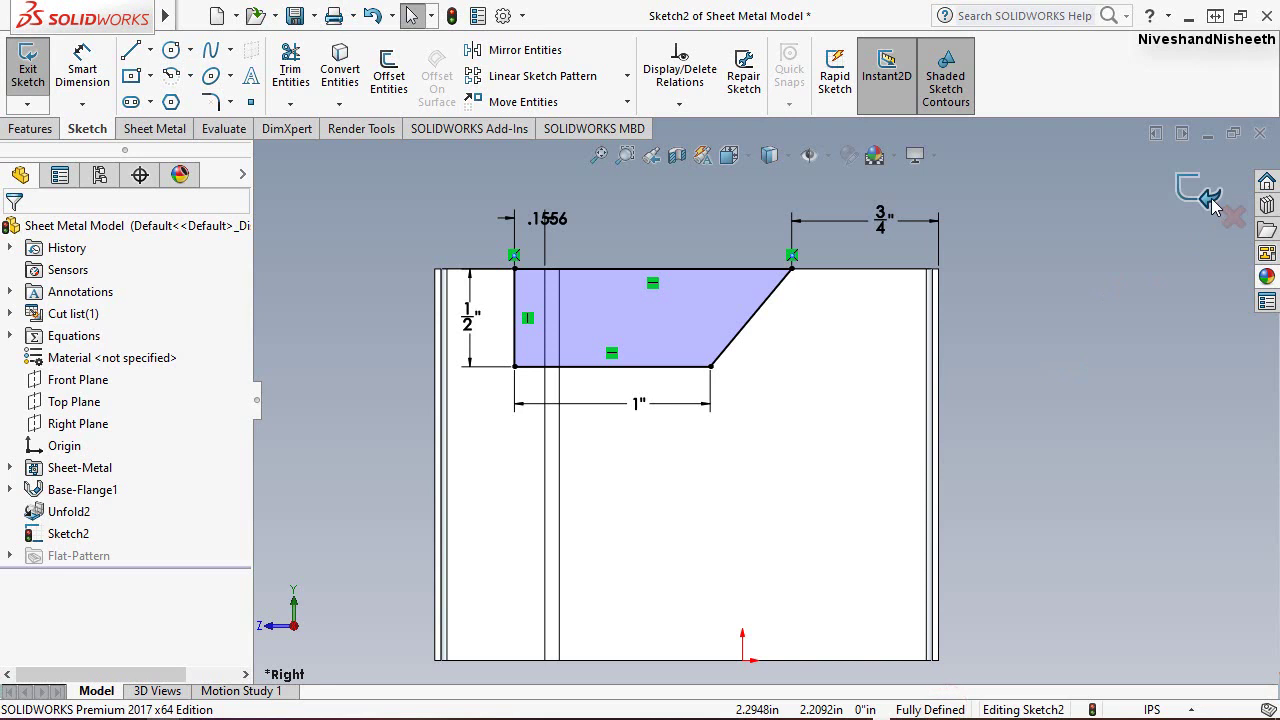
Step: Extrude-cut Sketch2's slot profile through the sheet, linked to thickness, from the isometric view
key("ctrl+e")
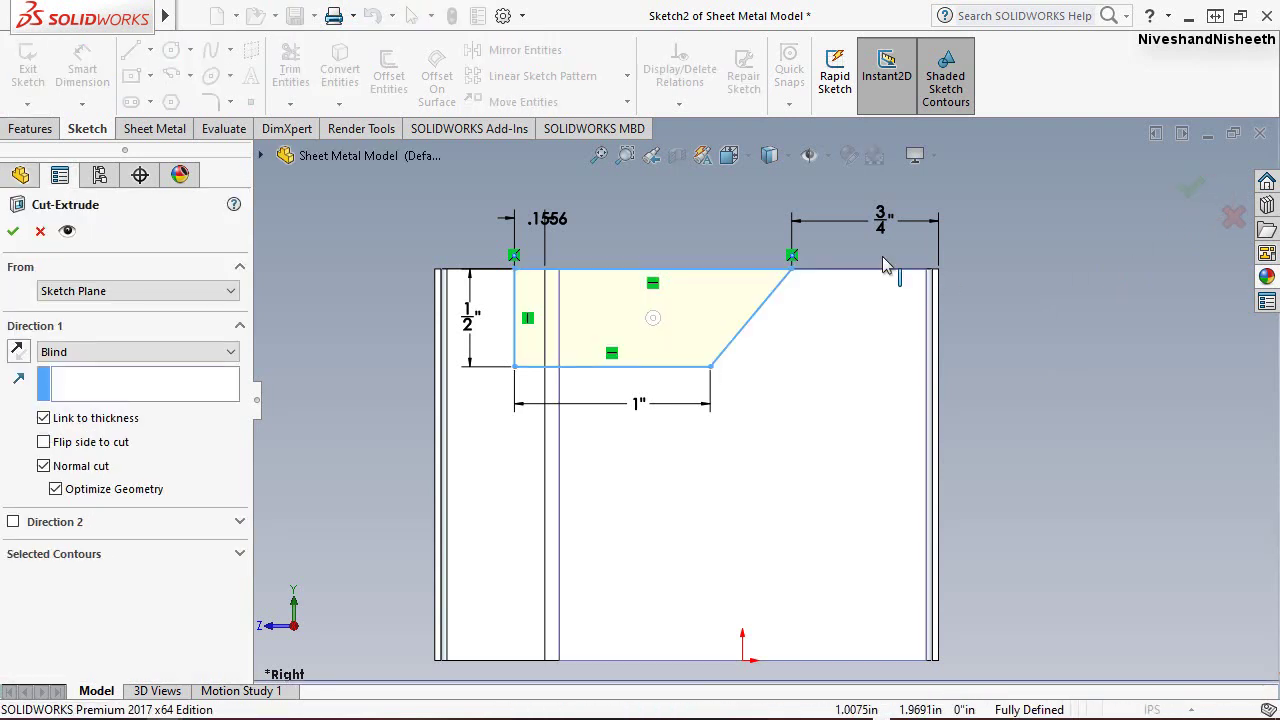
left_click(650, 160)
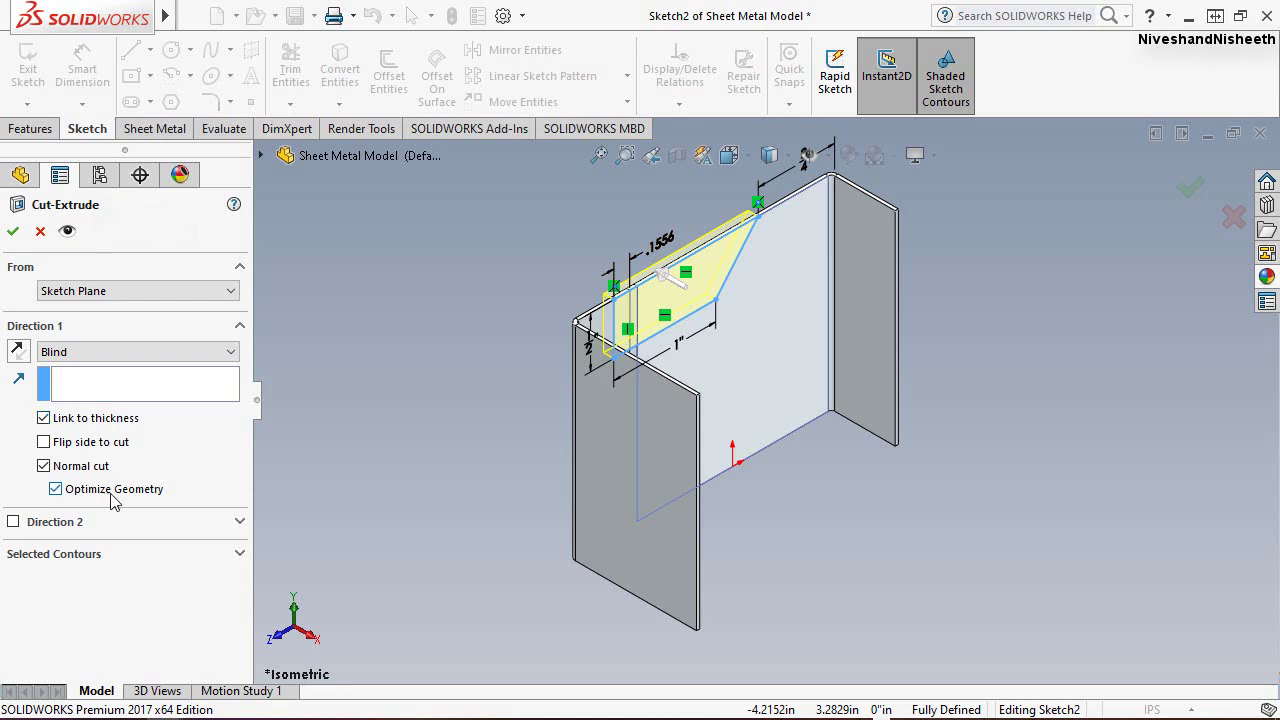
left_click(15, 232)
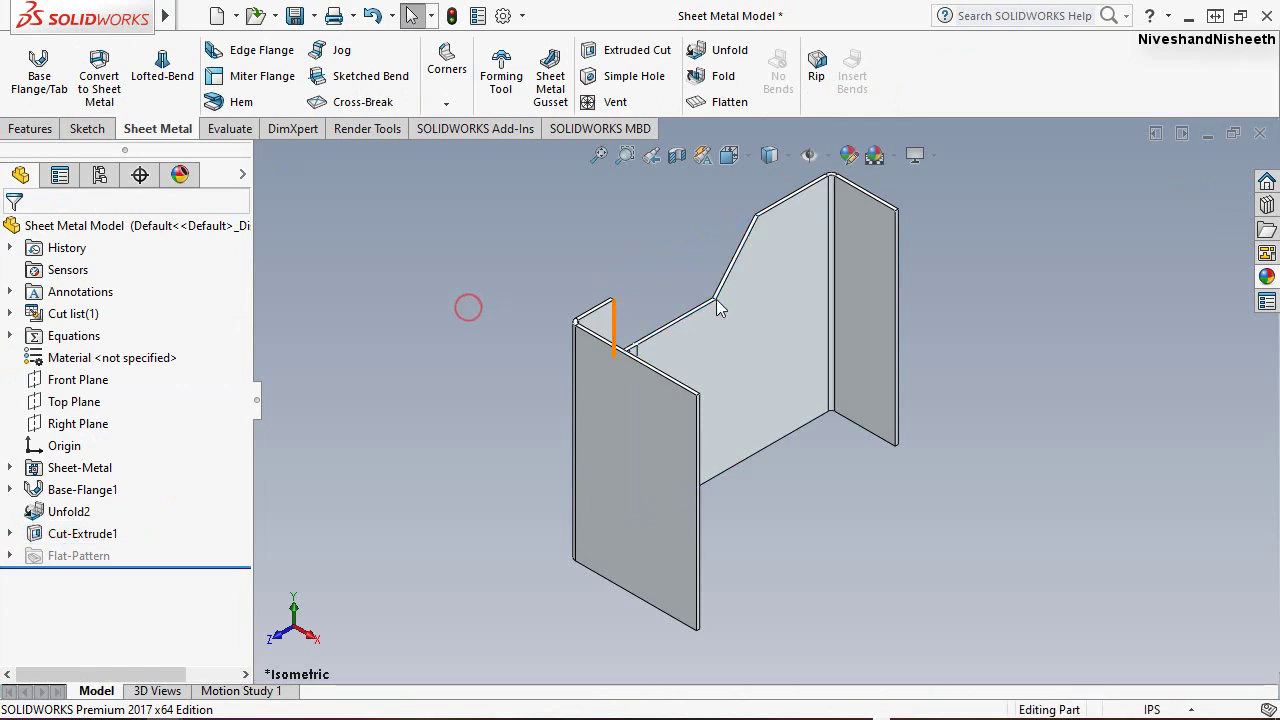
middle_click_drag(746, 343, 683, 590)
left_click(651, 157)
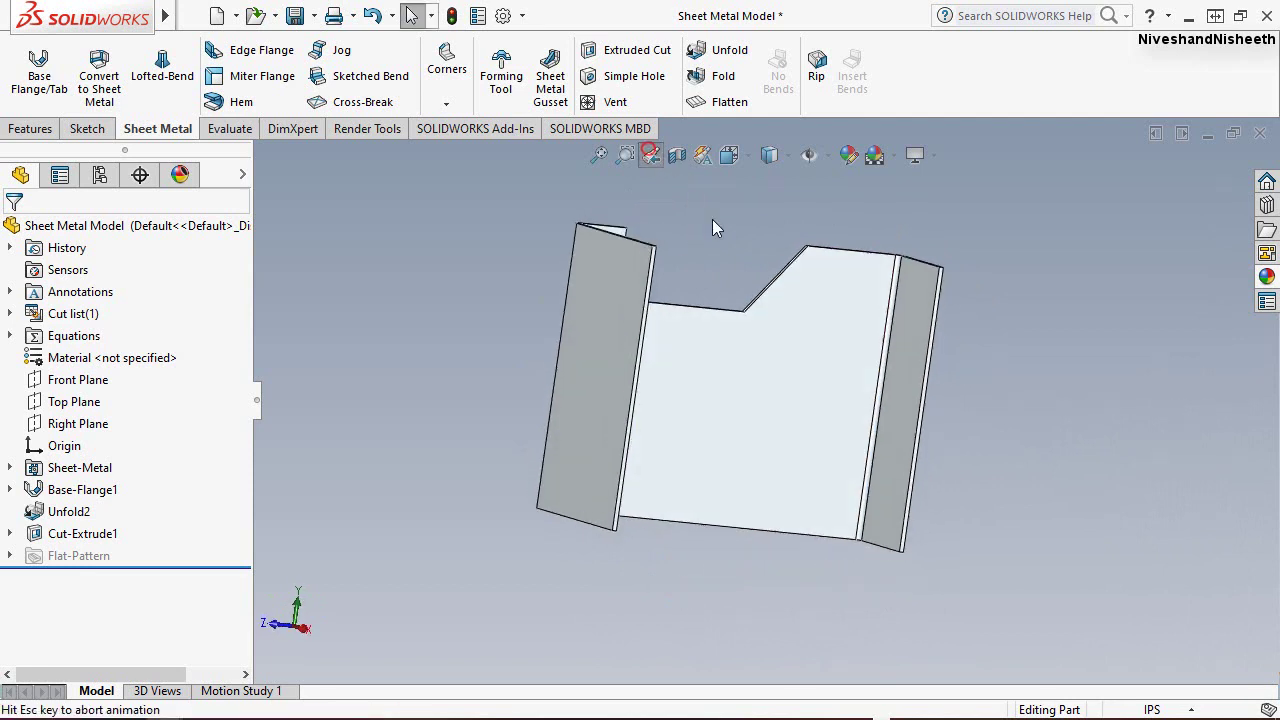
left_click(647, 259)
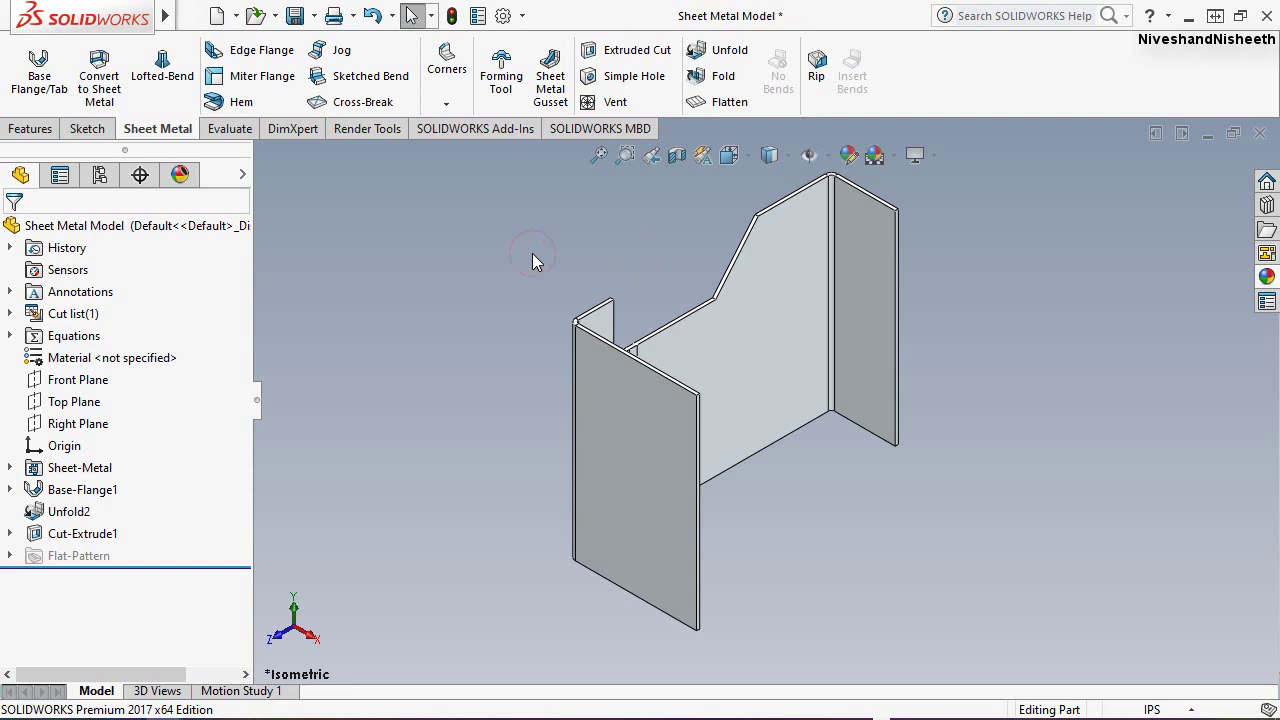
key("space")
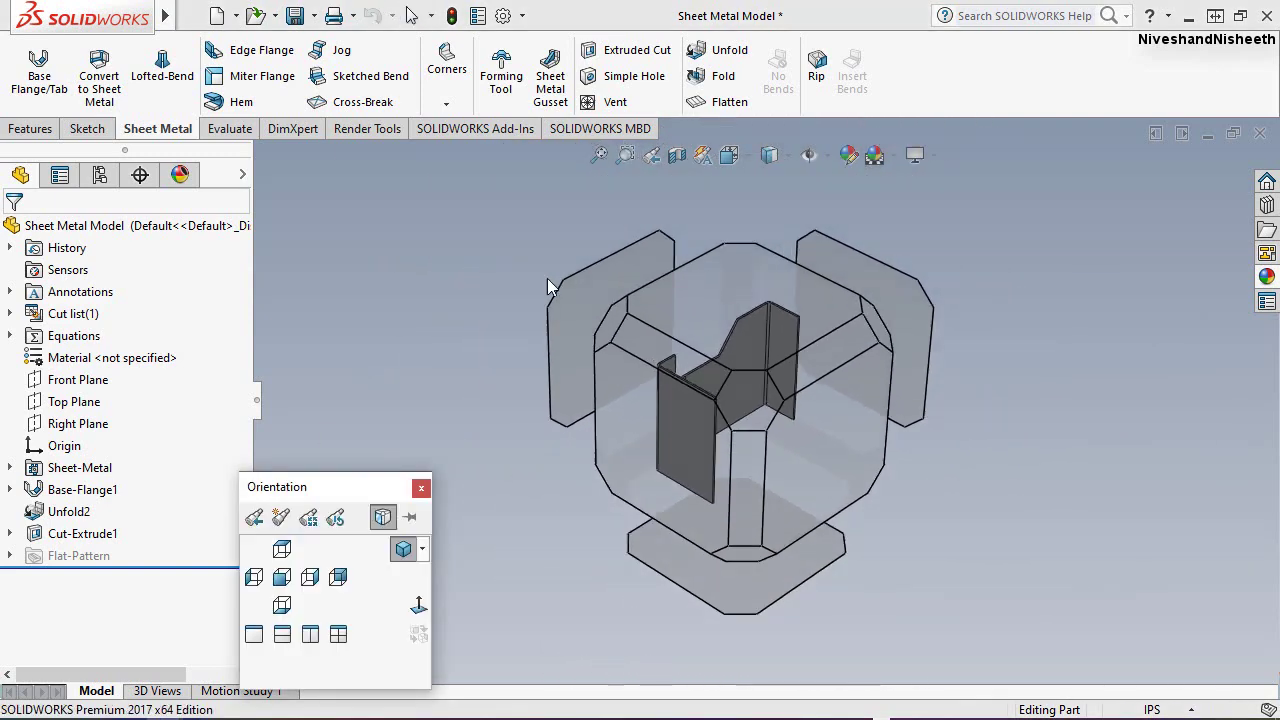
left_click(610, 333)
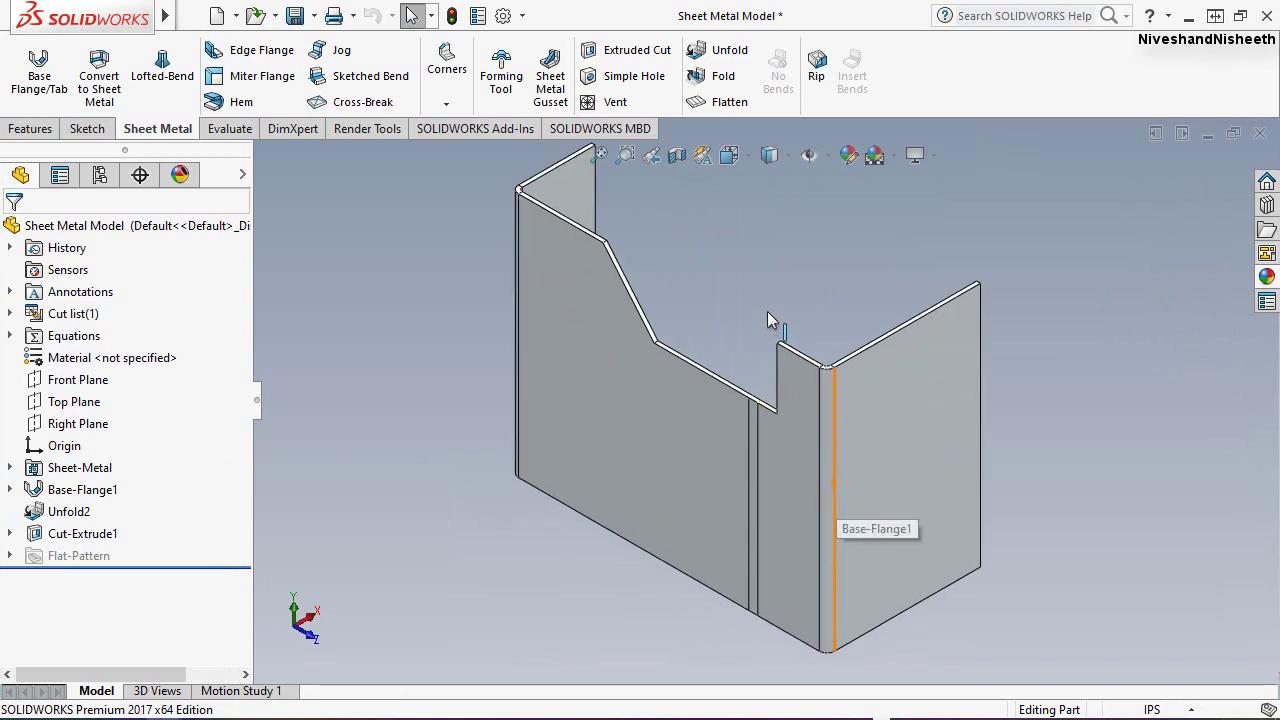
Step: Fold BaseBend2 back up with Face<1> fixed, creating Fold1
left_click(758, 302)
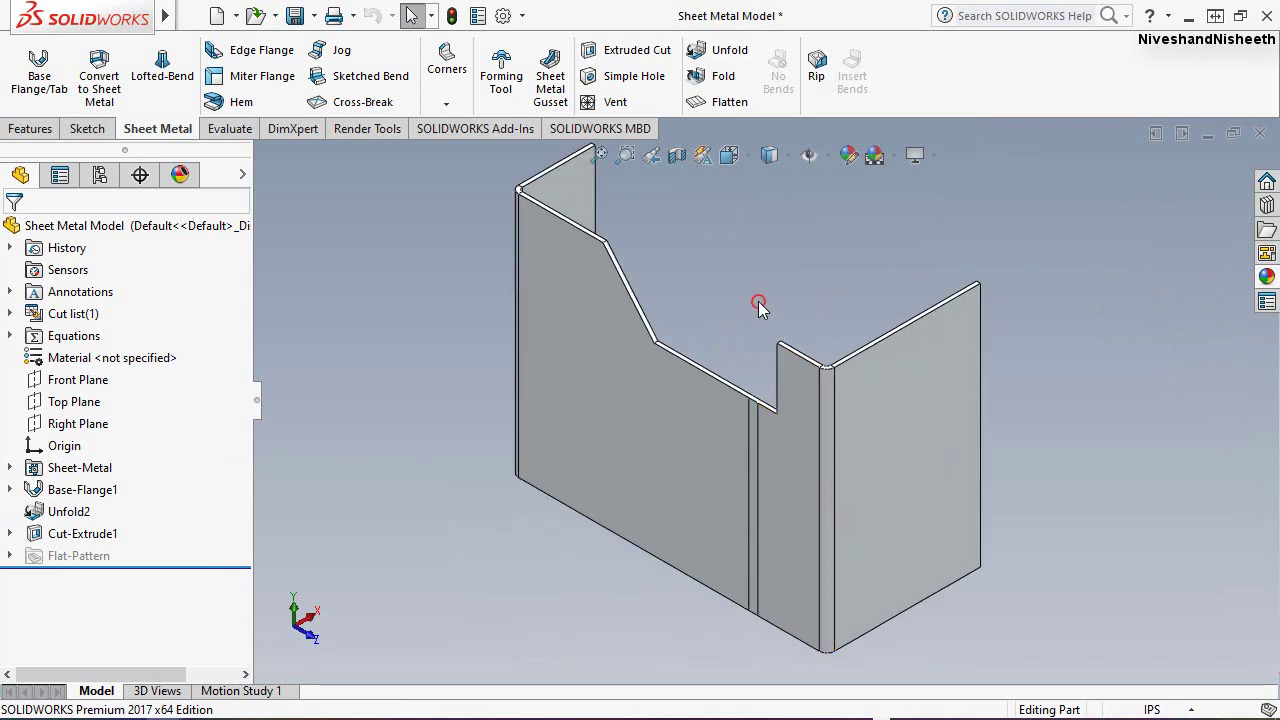
left_click(722, 80)
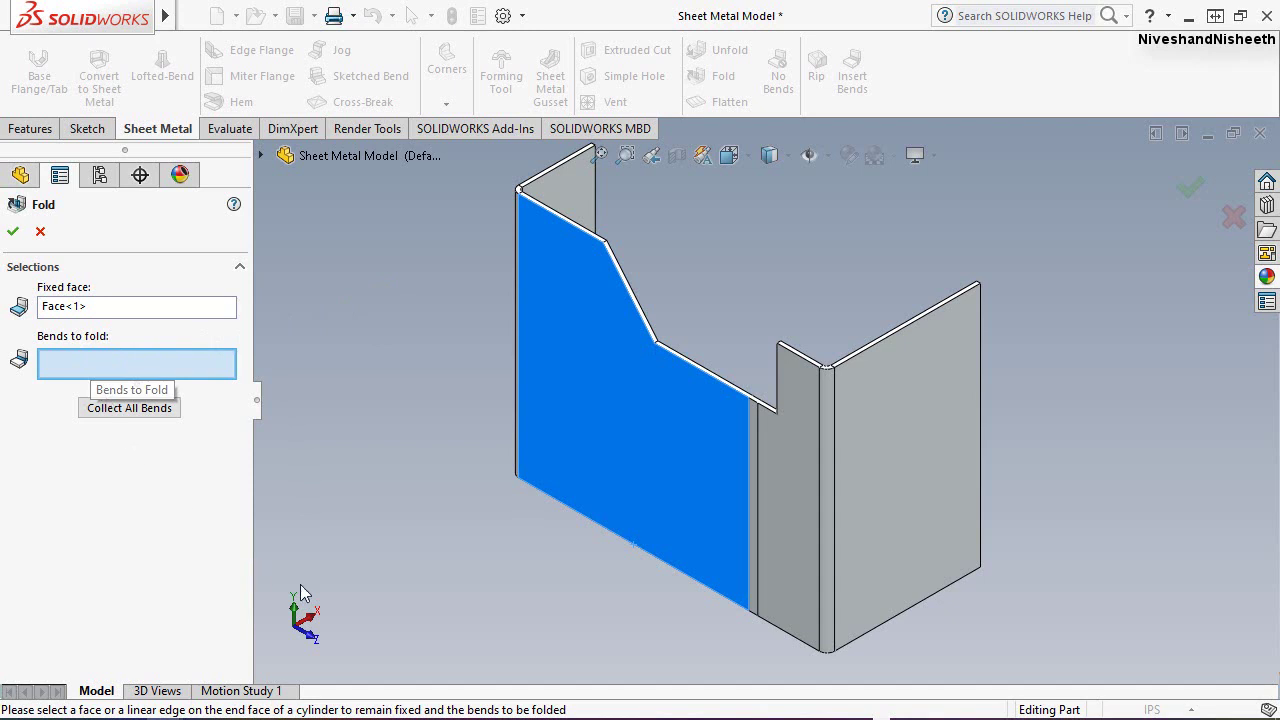
left_click(754, 497)
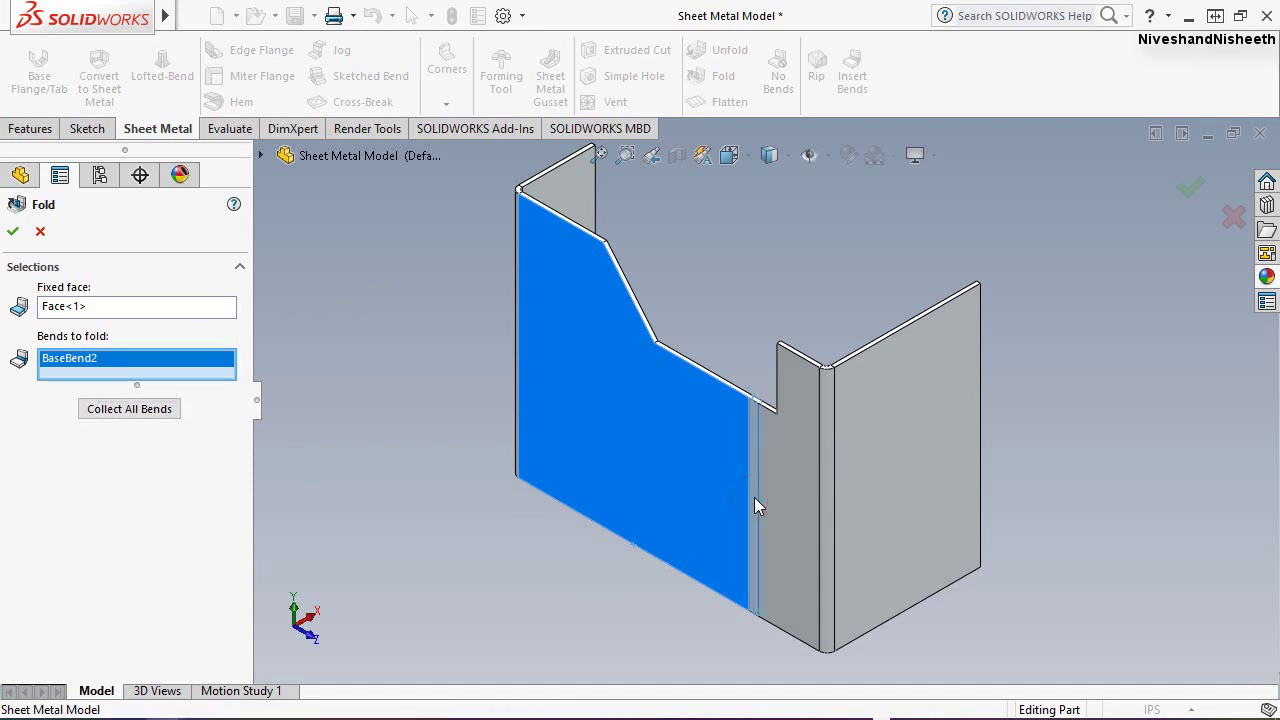
left_click(13, 233)
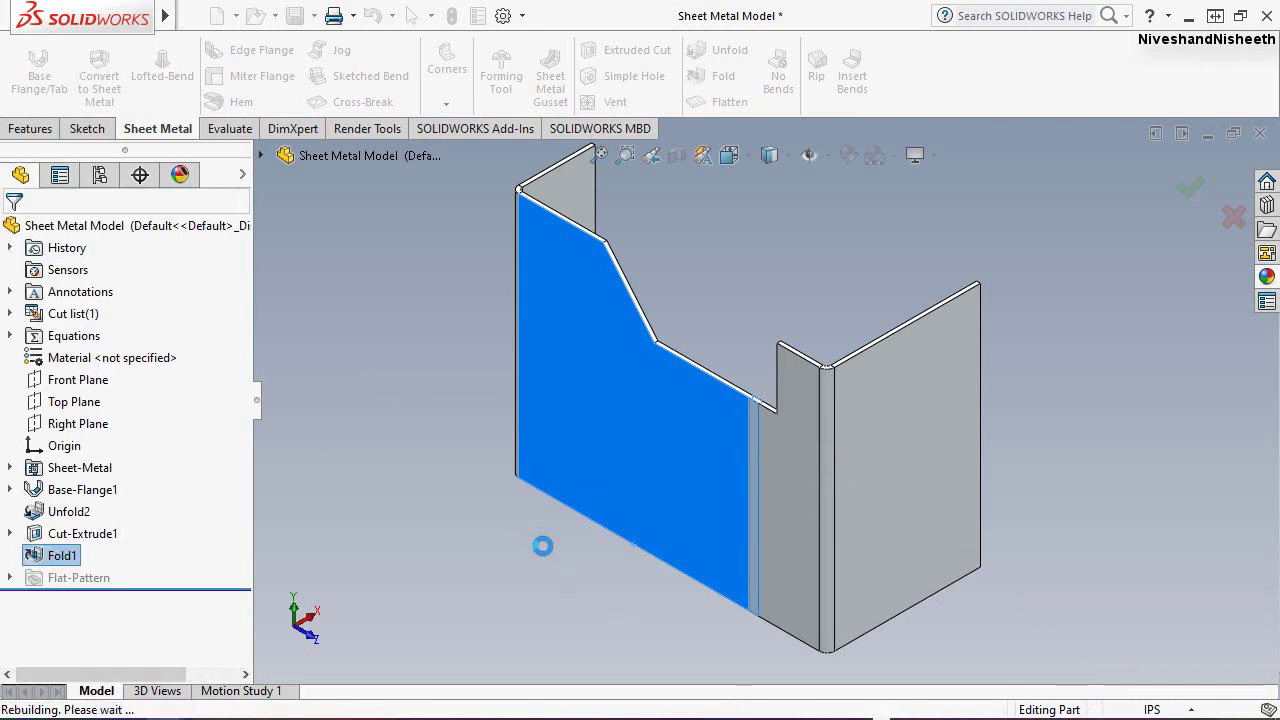
left_click(543, 548)
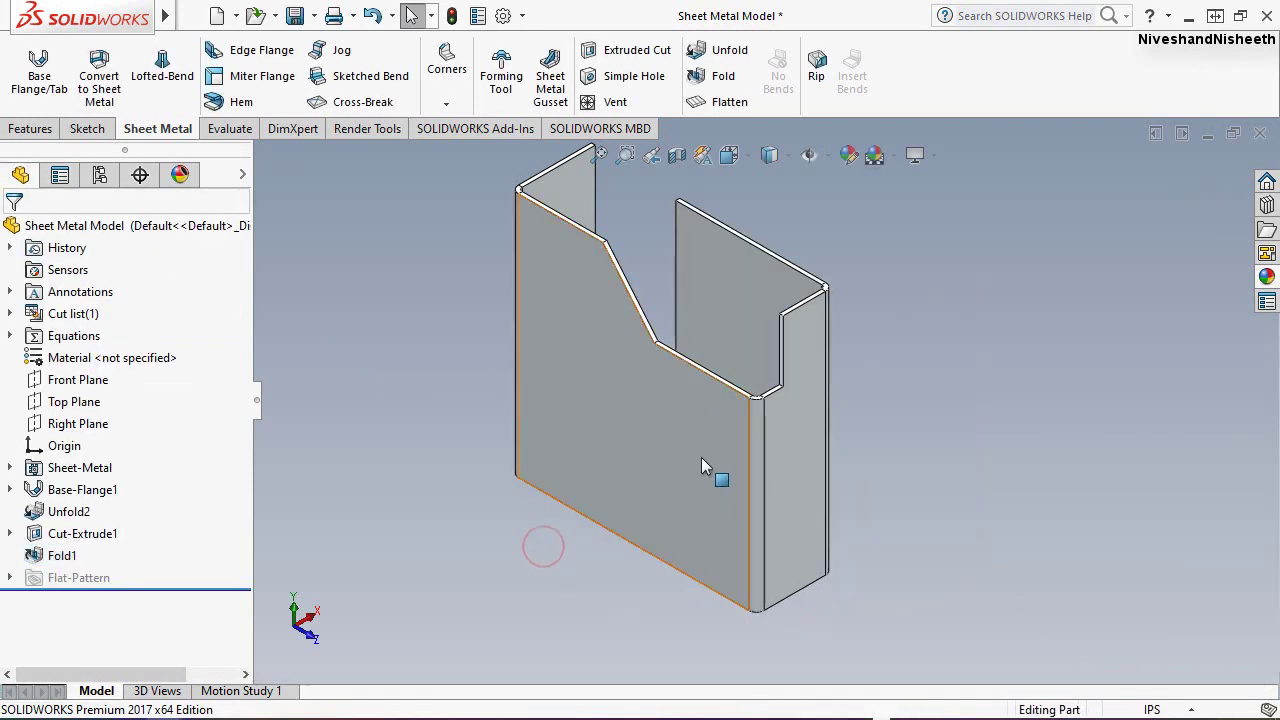
middle_click_drag(714, 471, 560, 260)
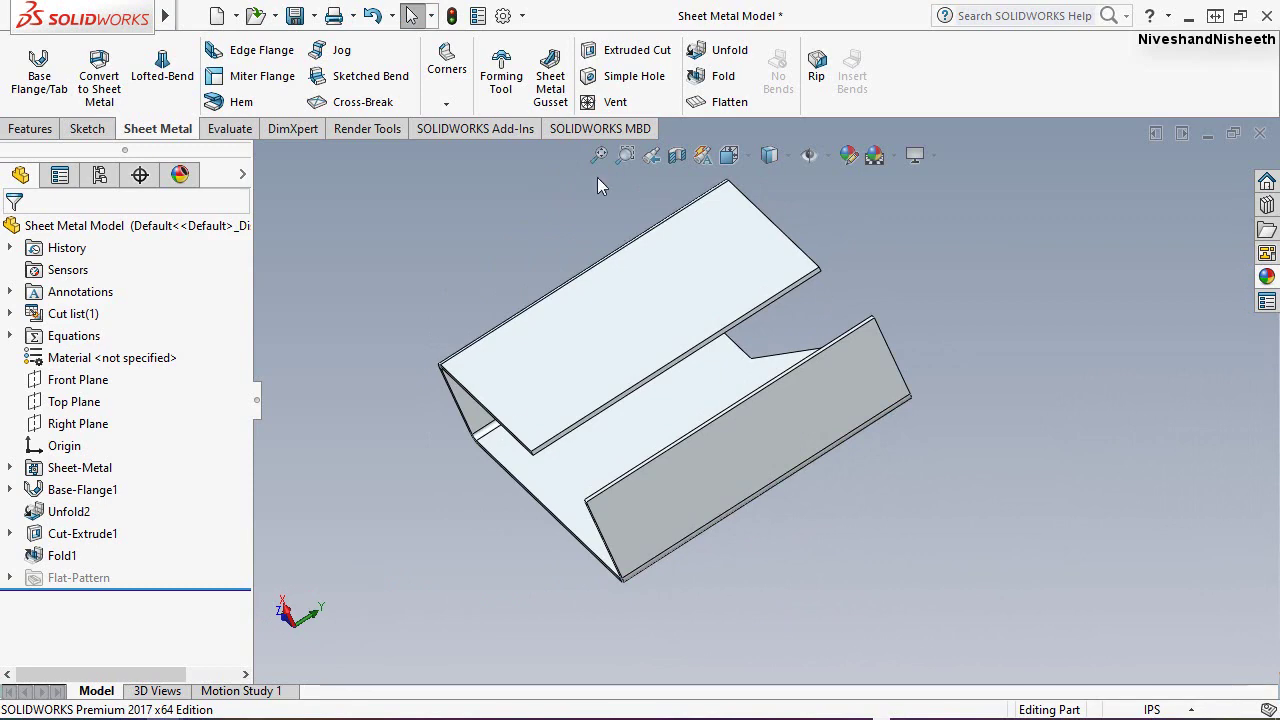
left_click(653, 160)
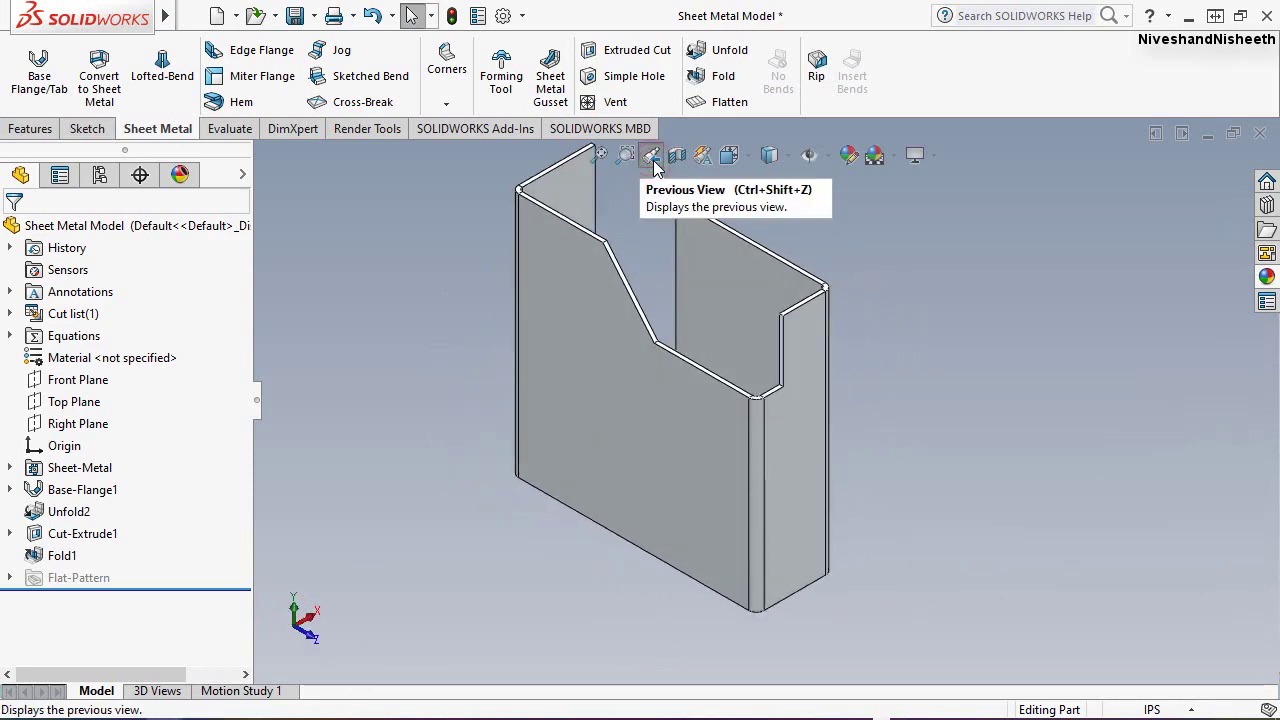
left_click(653, 162)
left_click(600, 156)
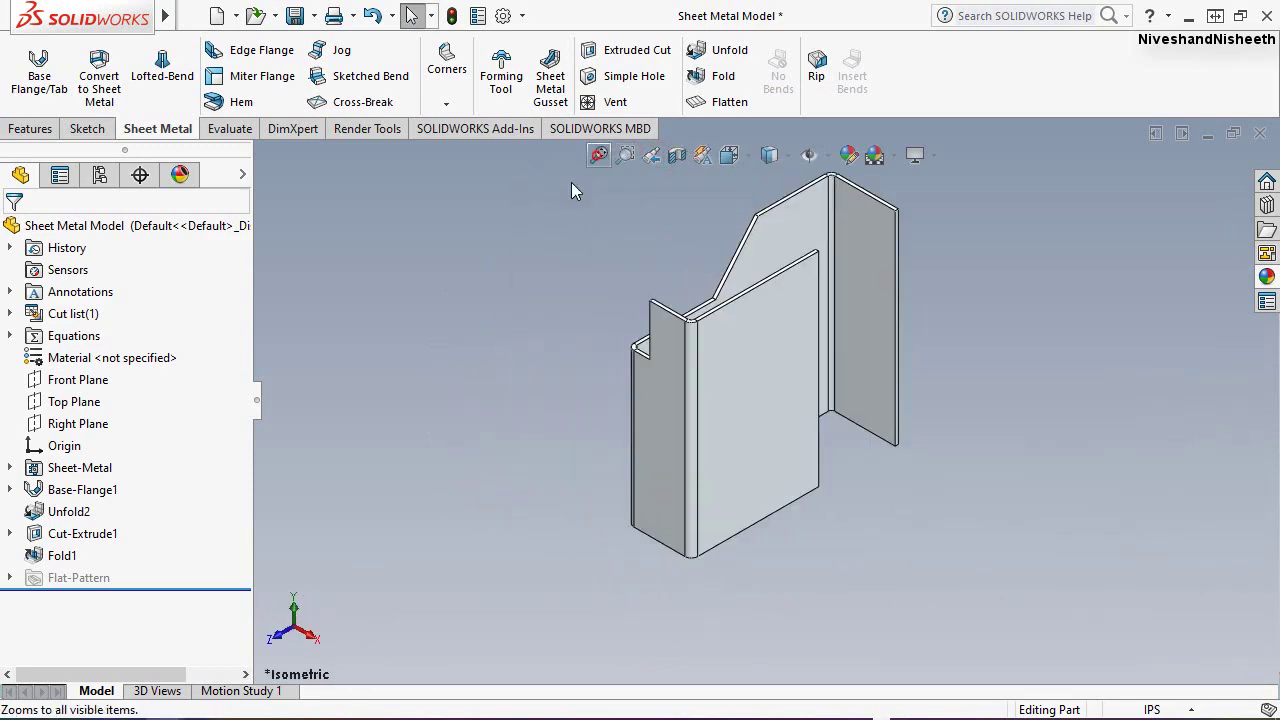